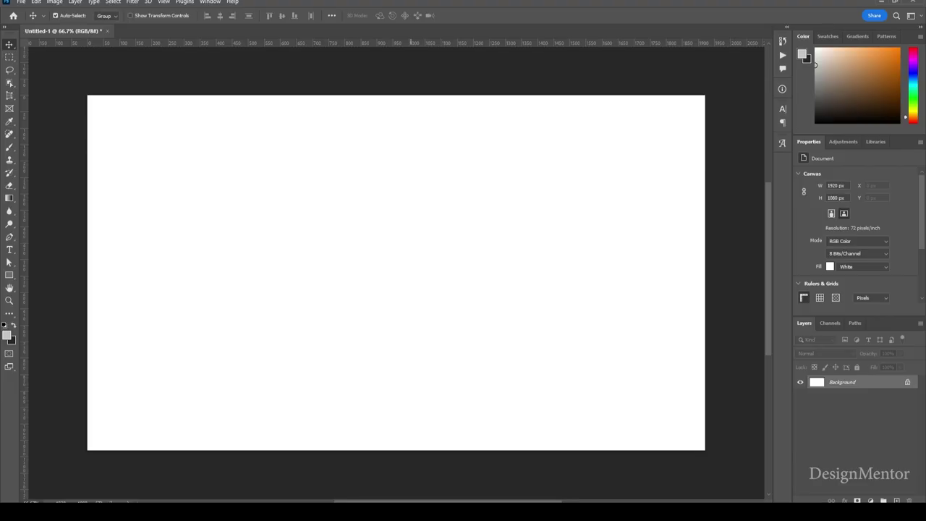
# Add a new empty Layer 1 above the white Background layer.
pyautogui.click(897, 500)
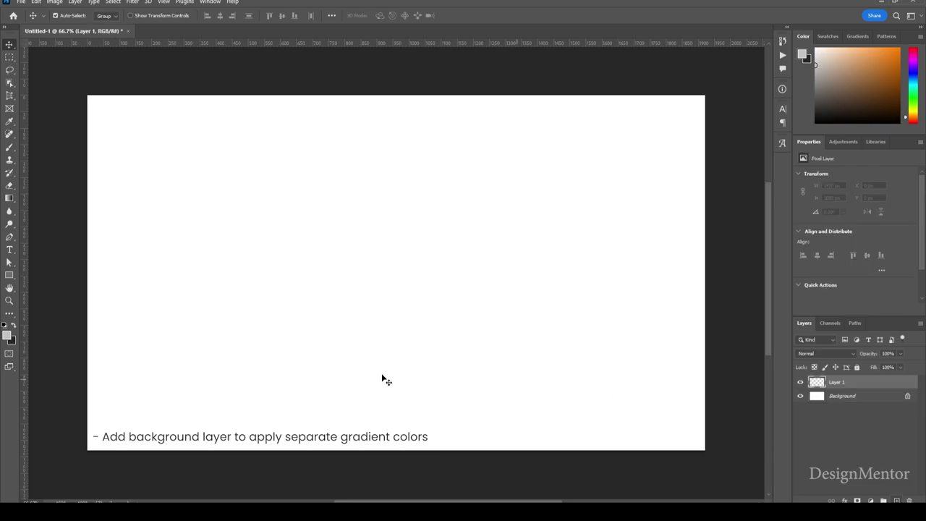
# Fill Layer 1 with a light grey foreground colour.
pyautogui.click(8, 336)
pyautogui.click(746, 306)
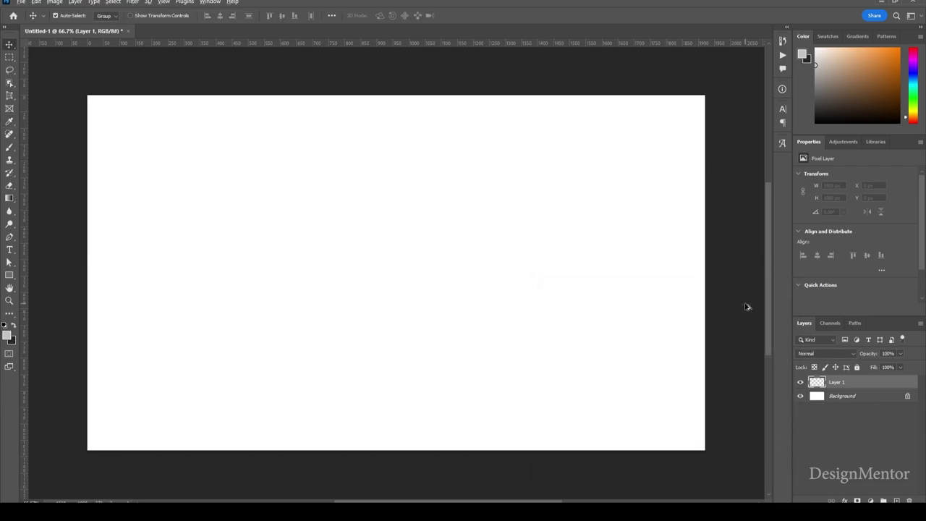
pyautogui.hotkey('alt', 'BackSpace')
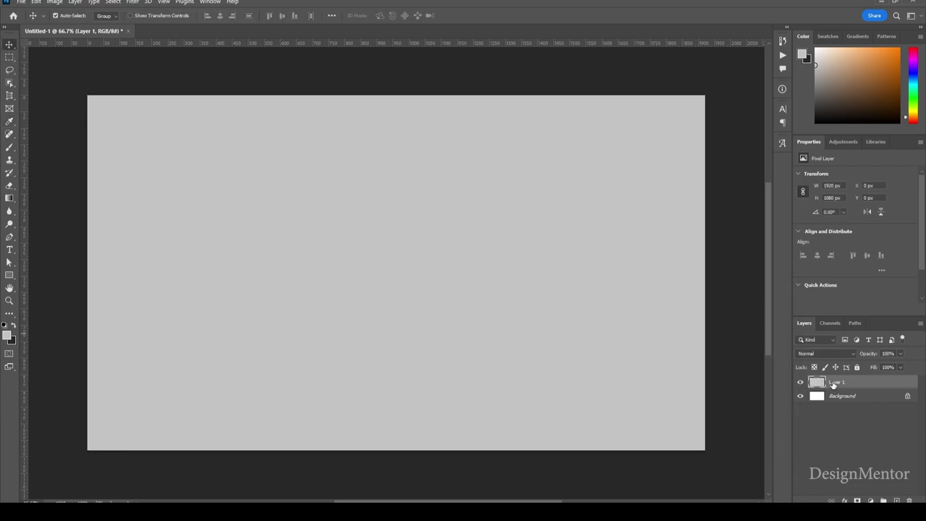
# Open Layer 1's Blending Options in the Layer Style window.
pyautogui.rightClick(832, 383)
pyautogui.click(861, 122)
pyautogui.moveTo(651, 255); pyautogui.dragTo(652, 173)
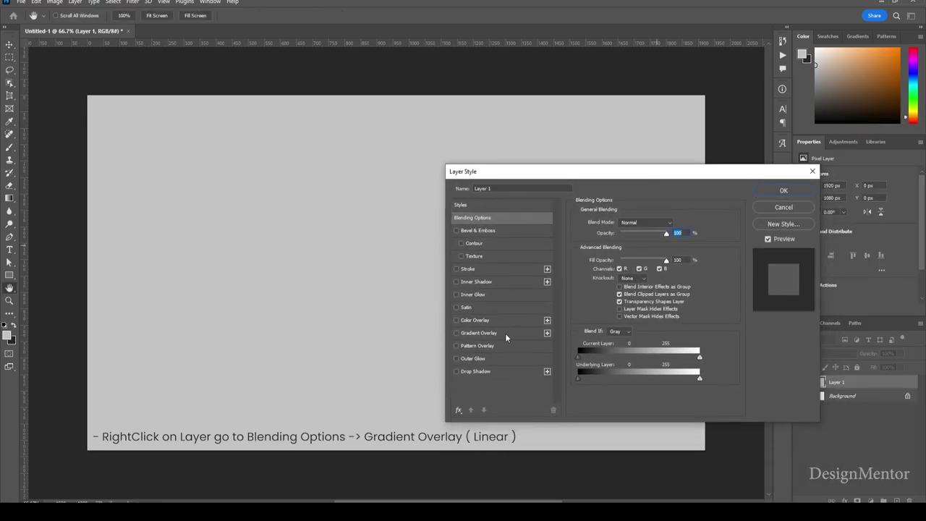
# Give Layer 1 a Gradient Overlay running from #b4b4b4 to #eaeaea.
pyautogui.click(505, 333)
pyautogui.click(622, 246)
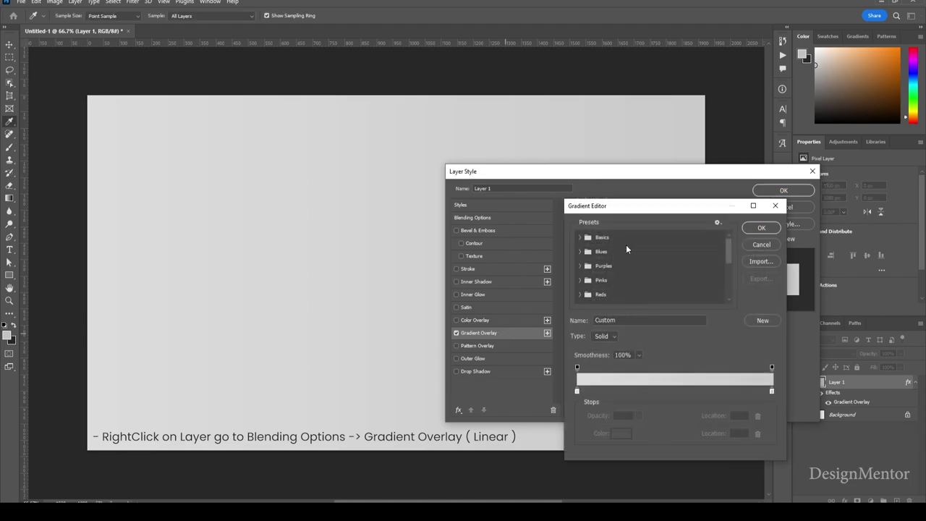
pyautogui.click(580, 393)
pyautogui.click(619, 435)
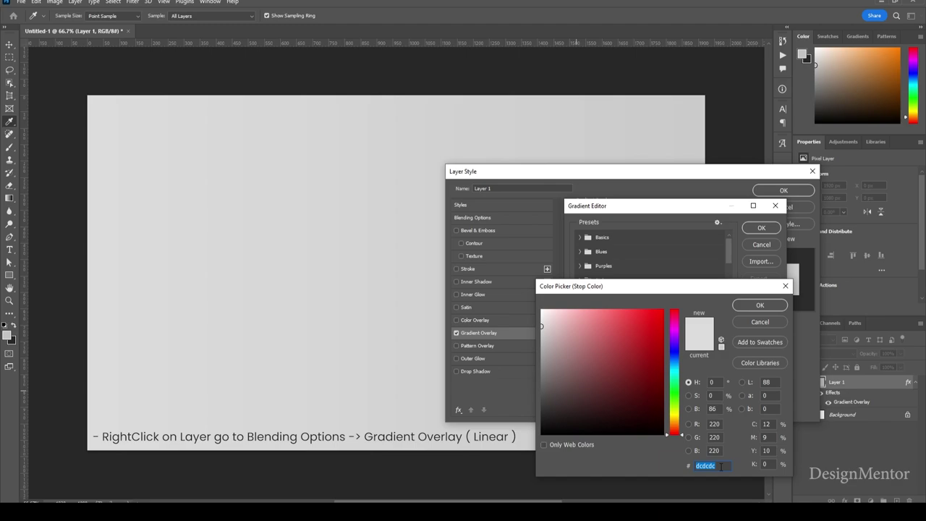
pyautogui.write('b')
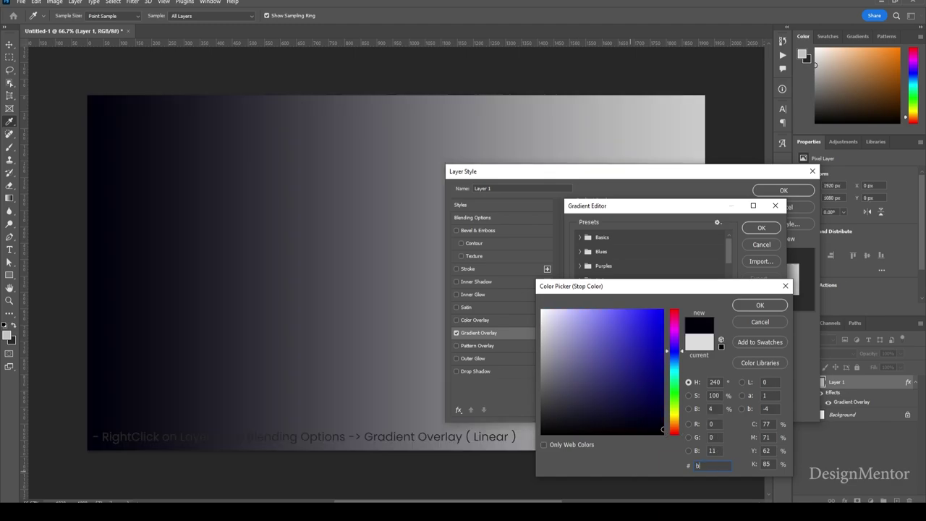
pyautogui.write('4b')
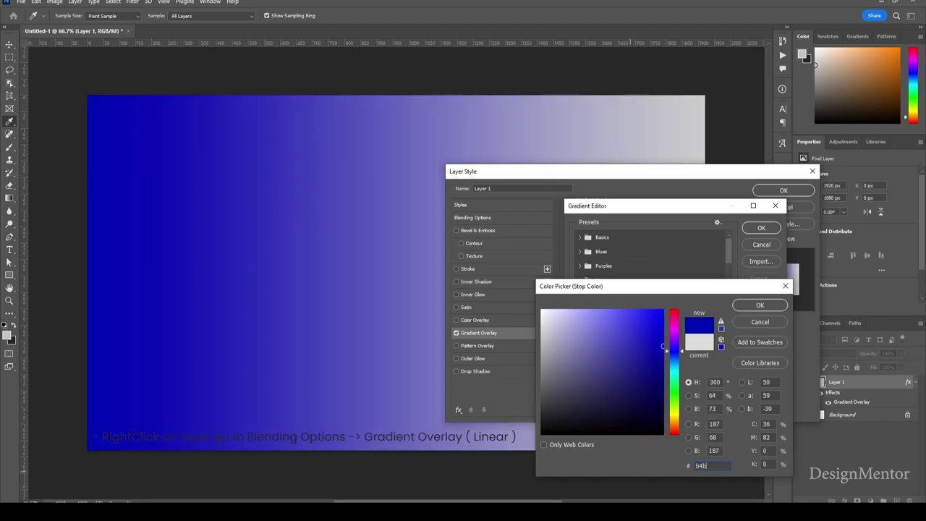
pyautogui.write('4b4')
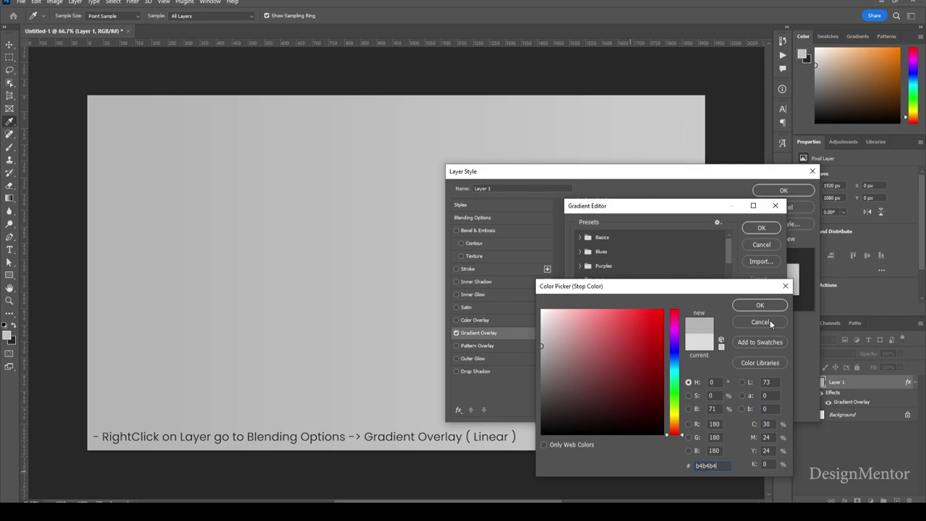
pyautogui.click(758, 308)
pyautogui.click(771, 392)
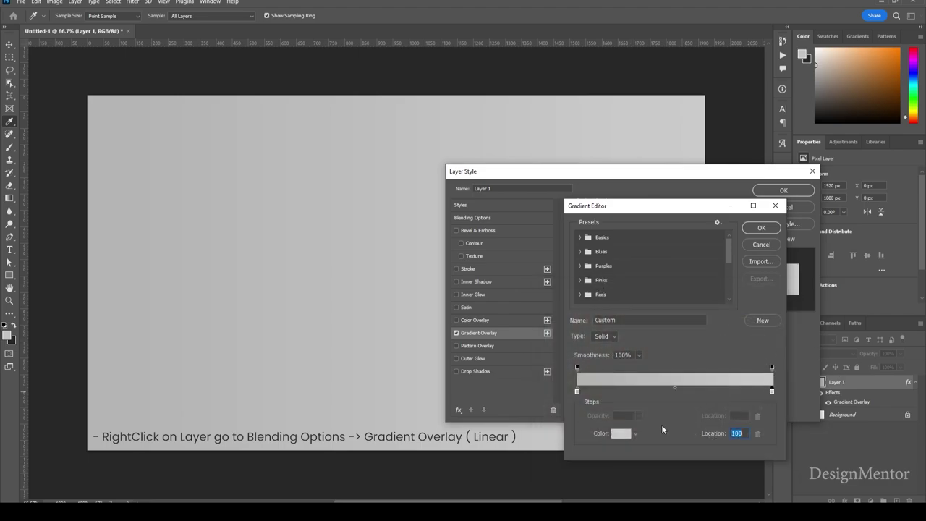
pyautogui.click(617, 434)
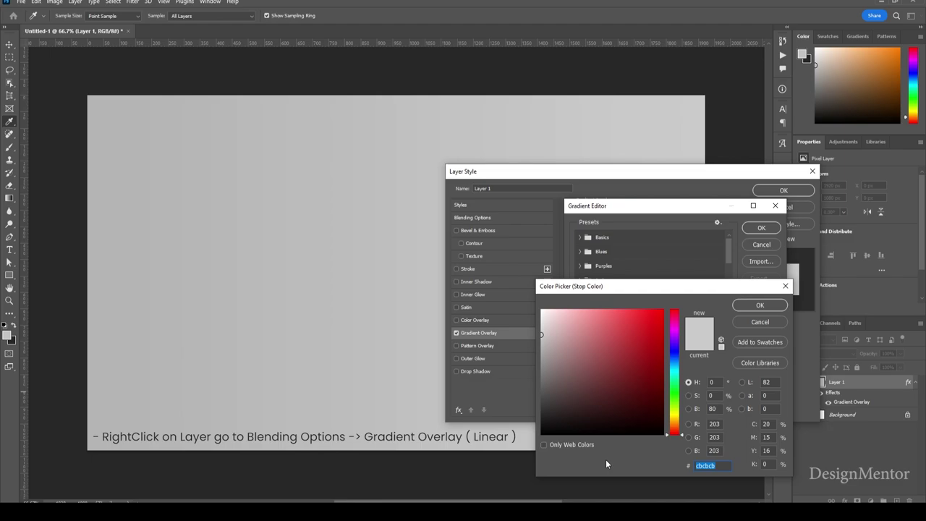
pyautogui.write('eae')
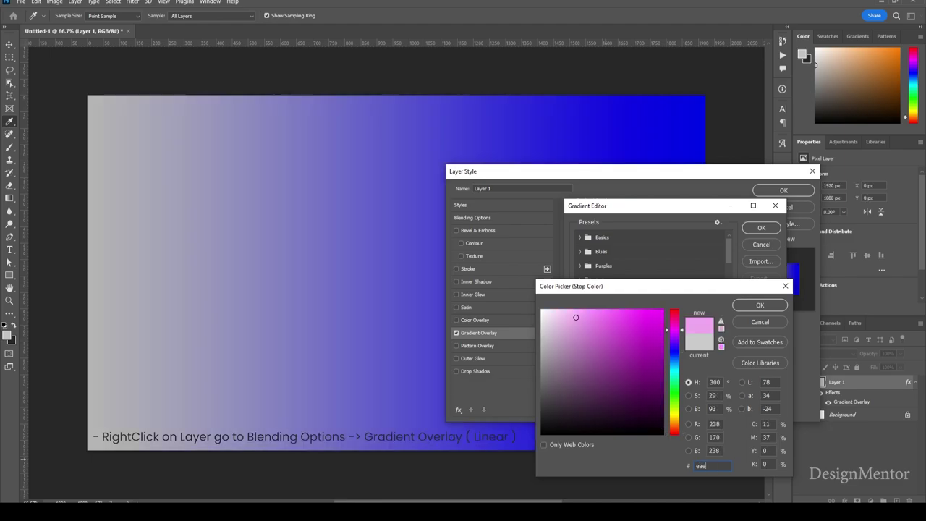
pyautogui.write('aea')
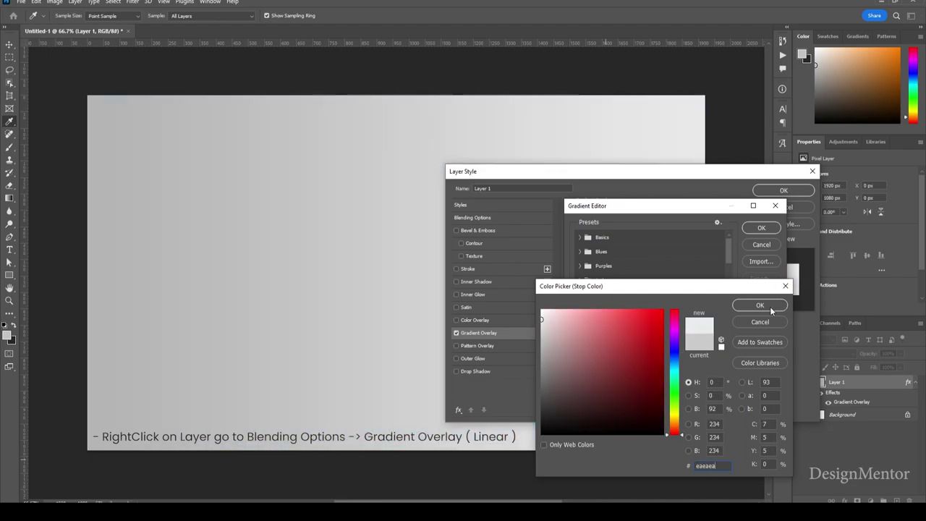
pyautogui.click(759, 305)
pyautogui.click(761, 228)
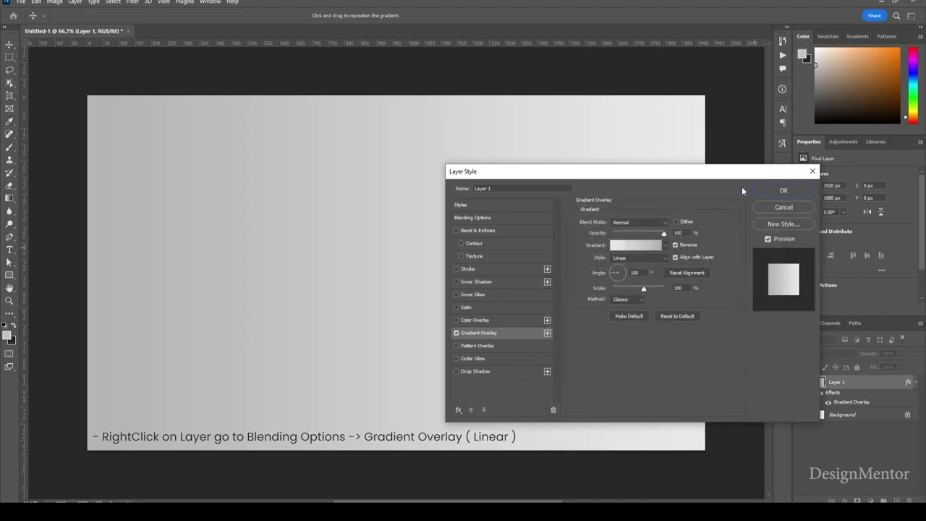
# Set Layer 1's gradient overlay angle to -90° and apply the layer style.
pyautogui.moveTo(705, 178); pyautogui.dragTo(790, 196)
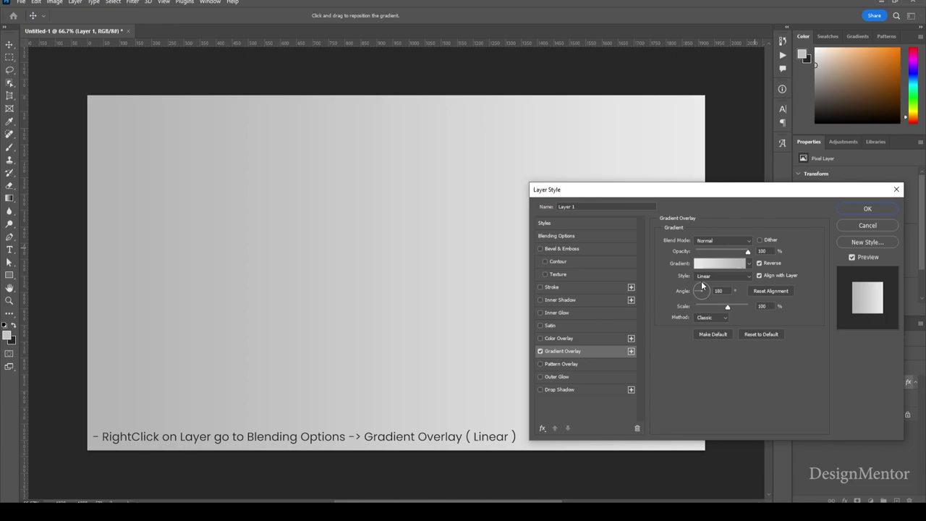
pyautogui.click(701, 282)
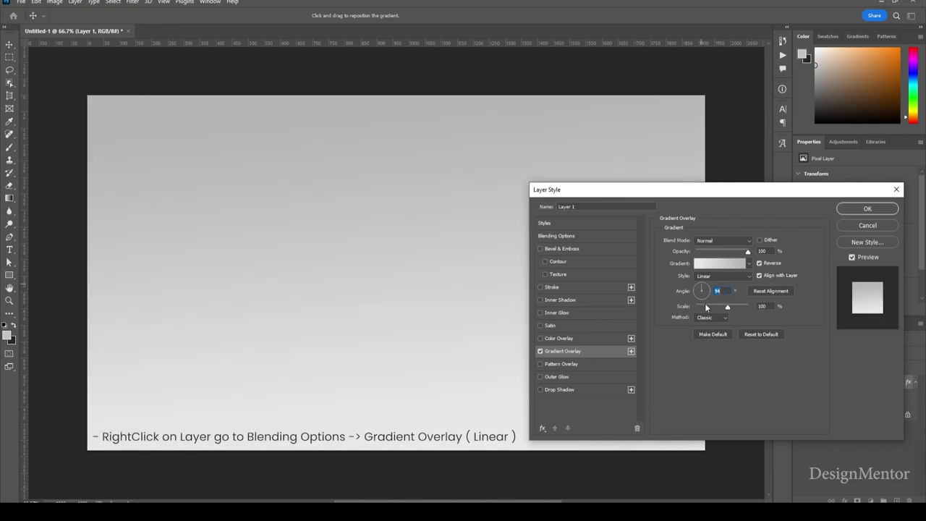
pyautogui.click(702, 297)
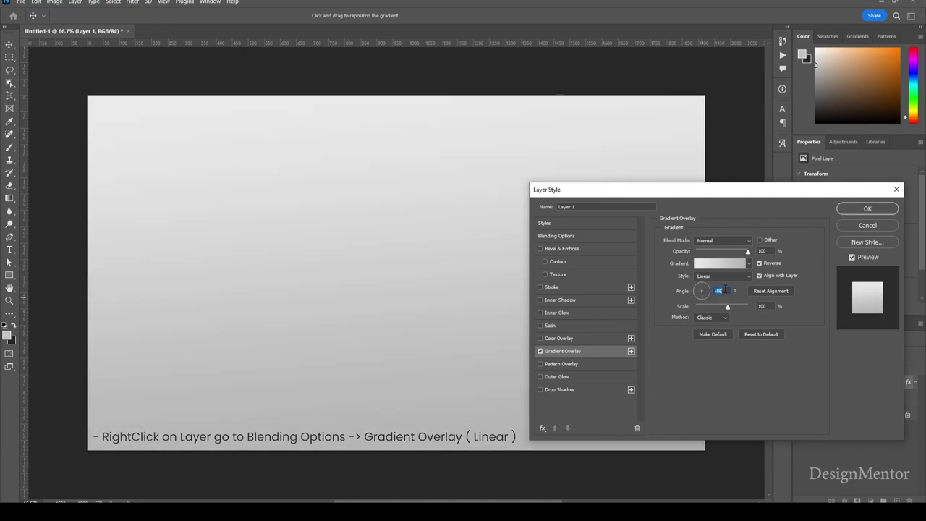
pyautogui.write('90')
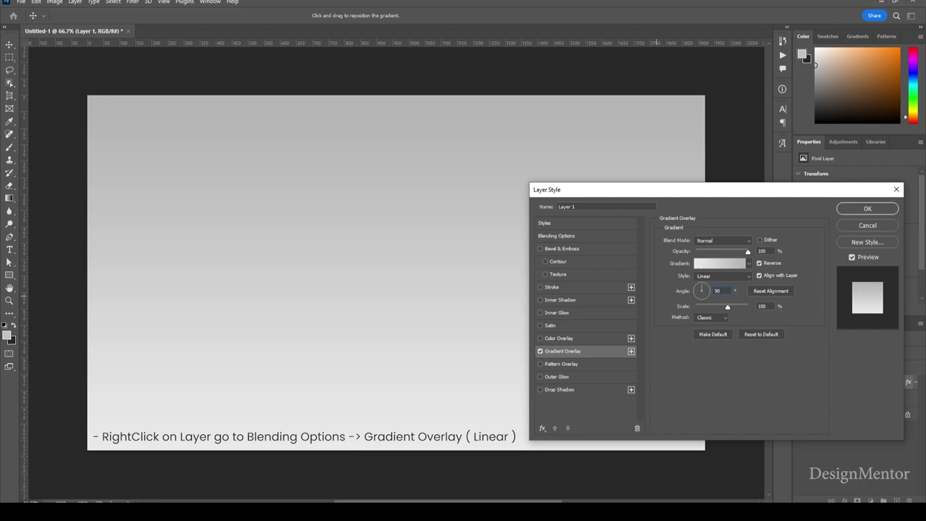
pyautogui.doubleClick(719, 290)
pyautogui.write('-90')
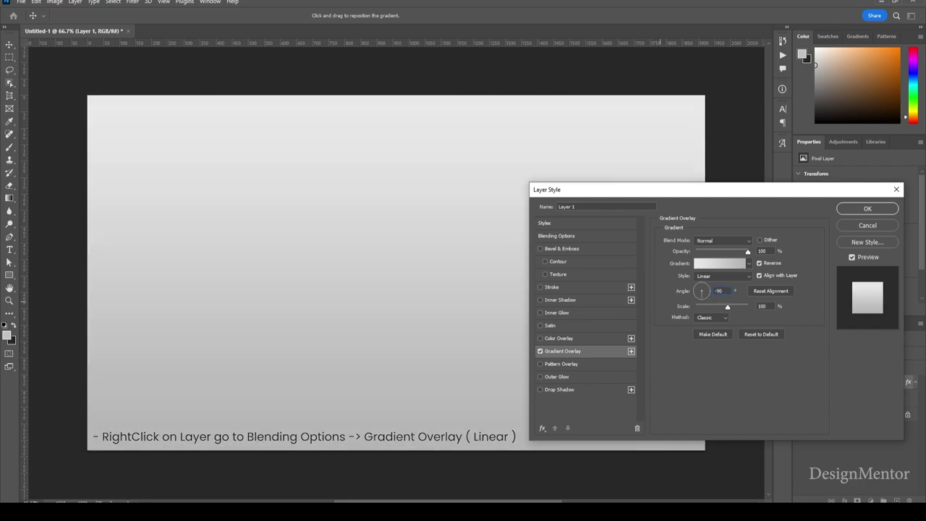
pyautogui.click(852, 209)
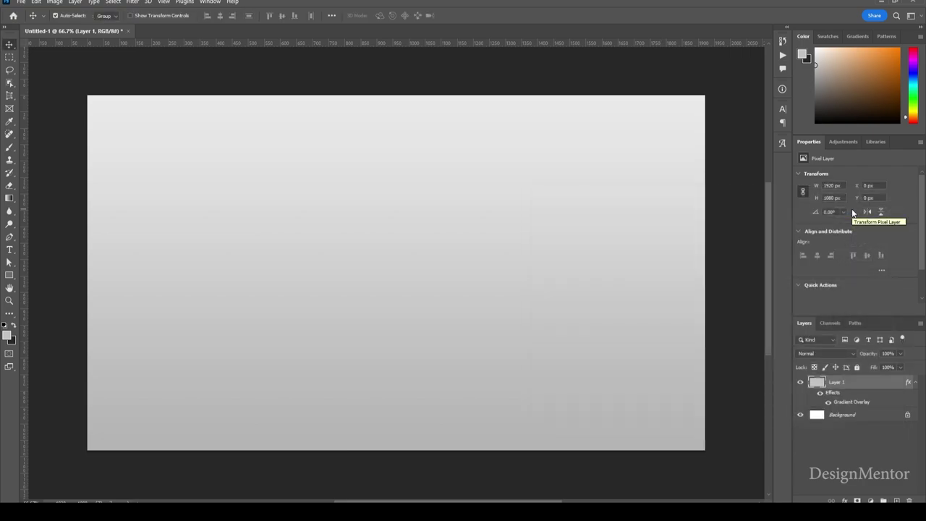
# Create a 1500 × 800 px rectangle with the Rectangle tool.
pyautogui.click(915, 383)
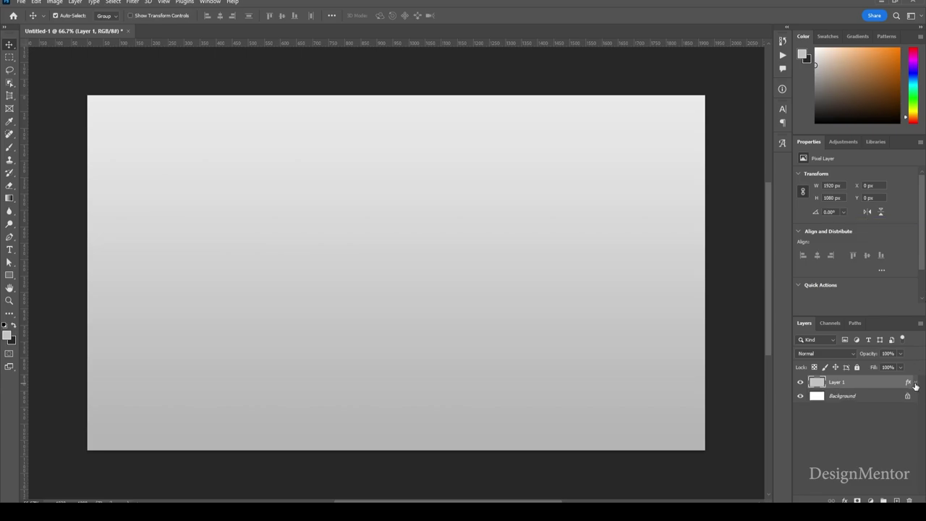
pyautogui.click(9, 276)
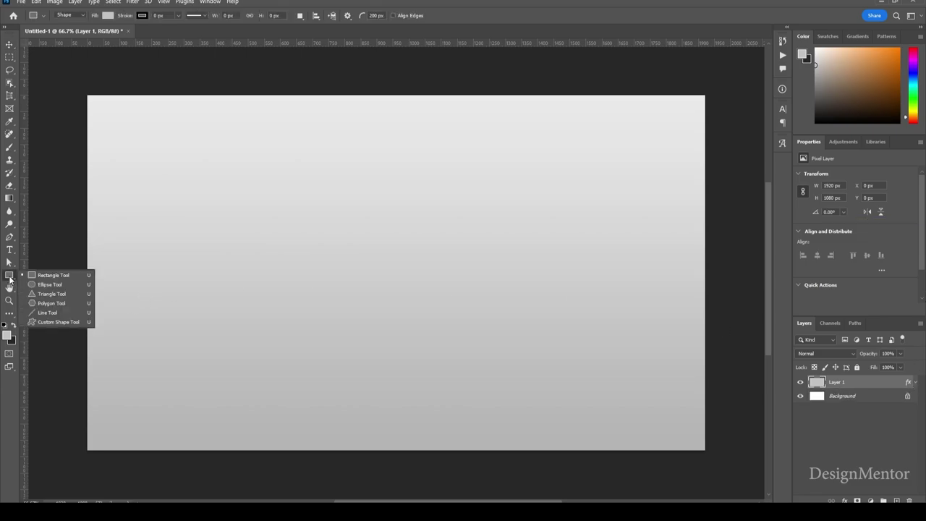
pyautogui.click(38, 275)
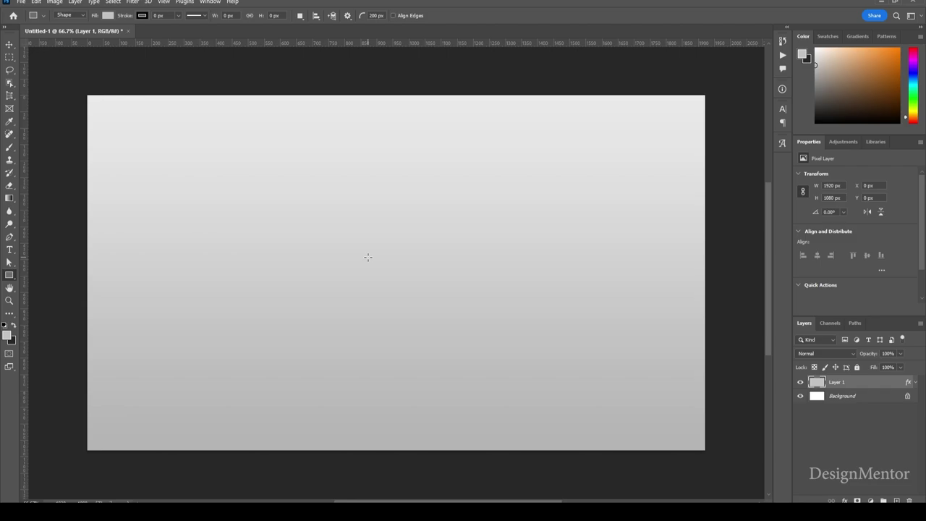
pyautogui.click(367, 257)
pyautogui.click(448, 137)
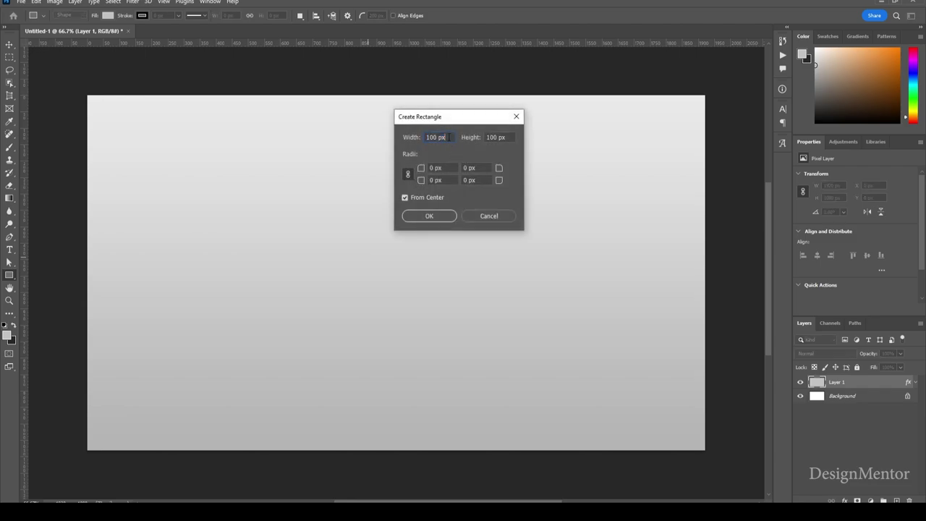
pyautogui.doubleClick(449, 137)
pyautogui.write('15')
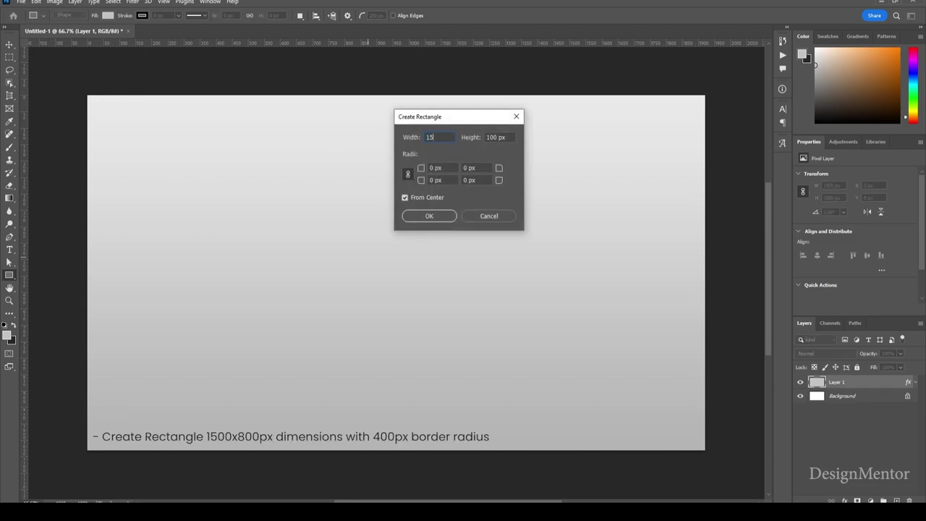
pyautogui.write('00')
pyautogui.press('Tab')
pyautogui.write('8')
pyautogui.write('00')
pyautogui.press('Return')
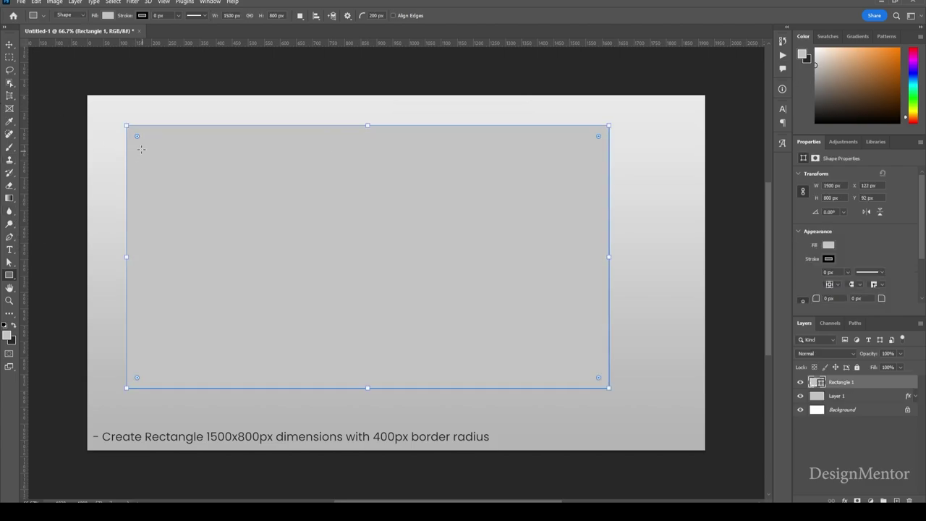
# Round the rectangle's corners to 400 px and centre it at X 210, Y 140.
pyautogui.moveTo(137, 138); pyautogui.dragTo(275, 300)
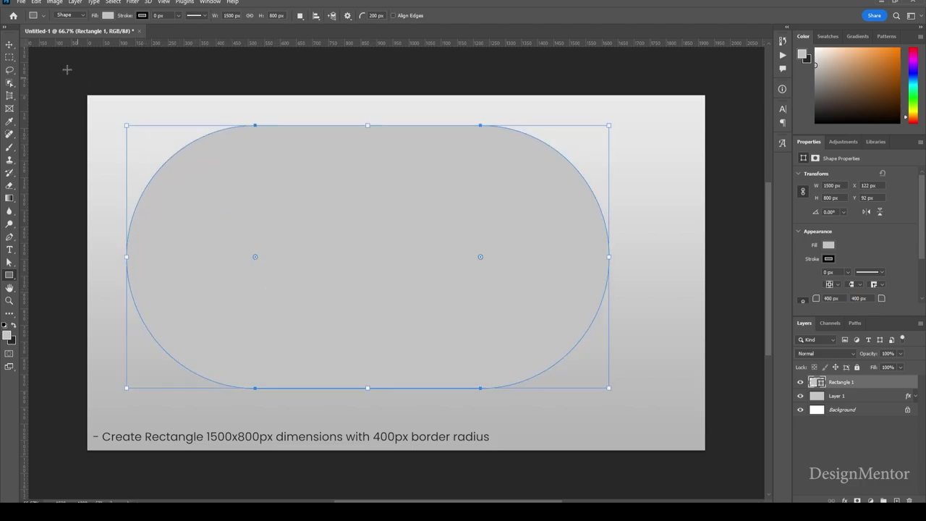
pyautogui.click(10, 44)
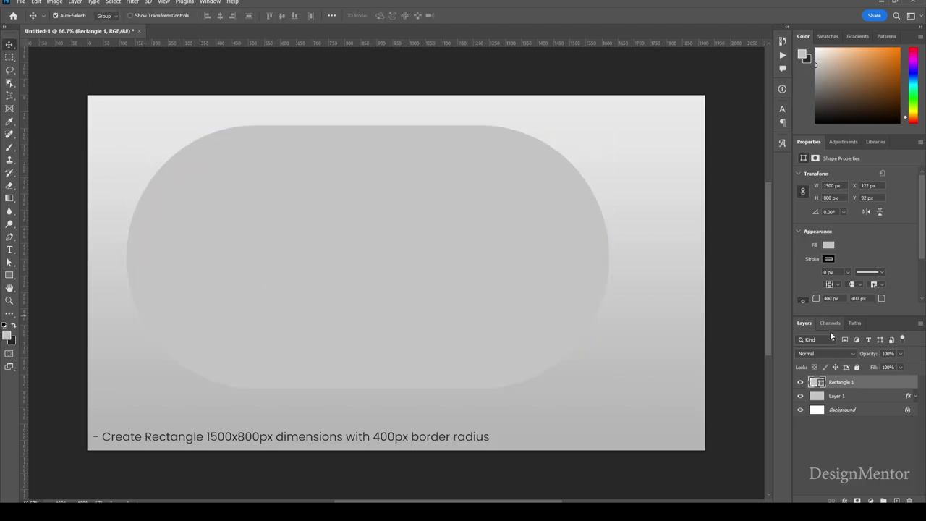
pyautogui.moveTo(466, 252); pyautogui.dragTo(486, 265)
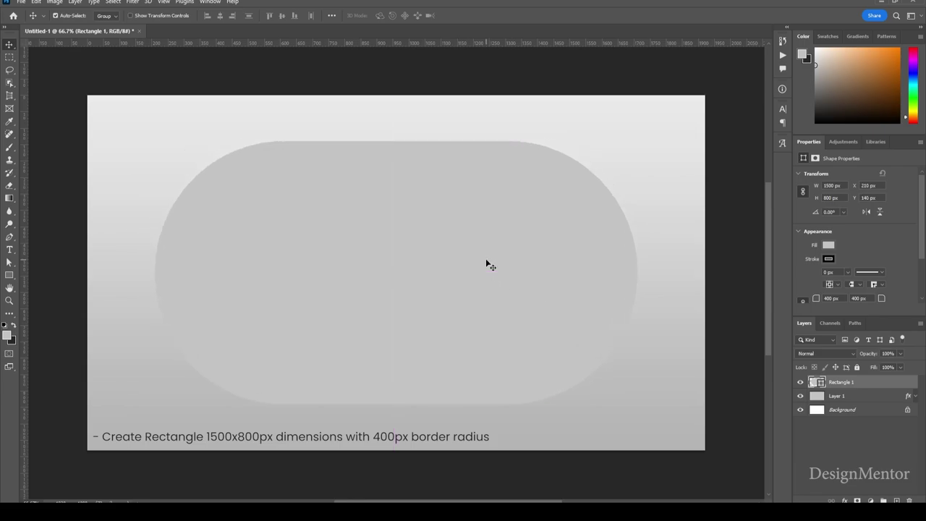
# Enable a linear, horizontal Gradient Overlay on Rectangle 1 through its Blending Options.
pyautogui.rightClick(856, 382)
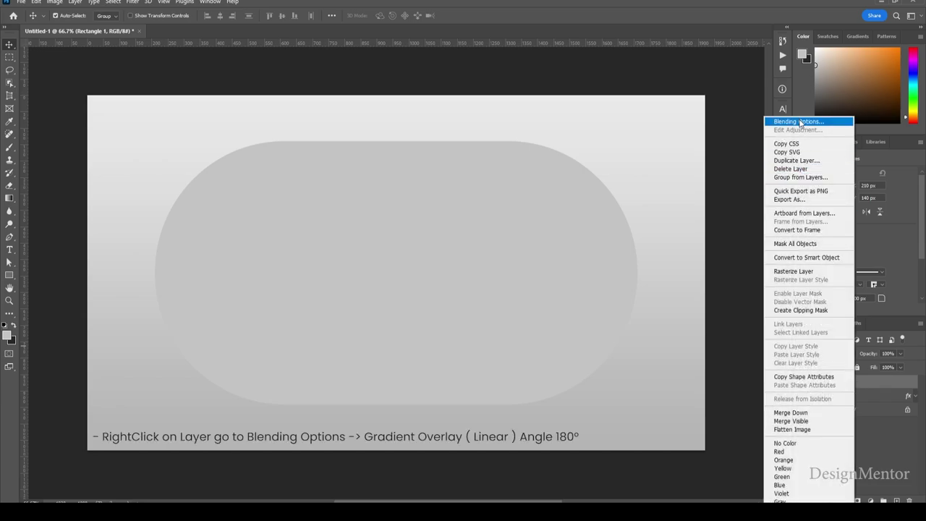
pyautogui.click(800, 122)
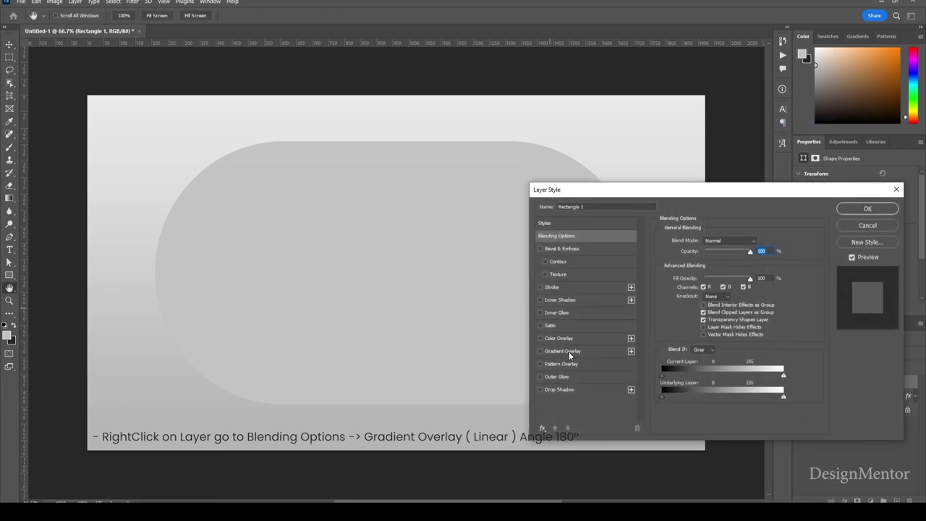
pyautogui.click(569, 352)
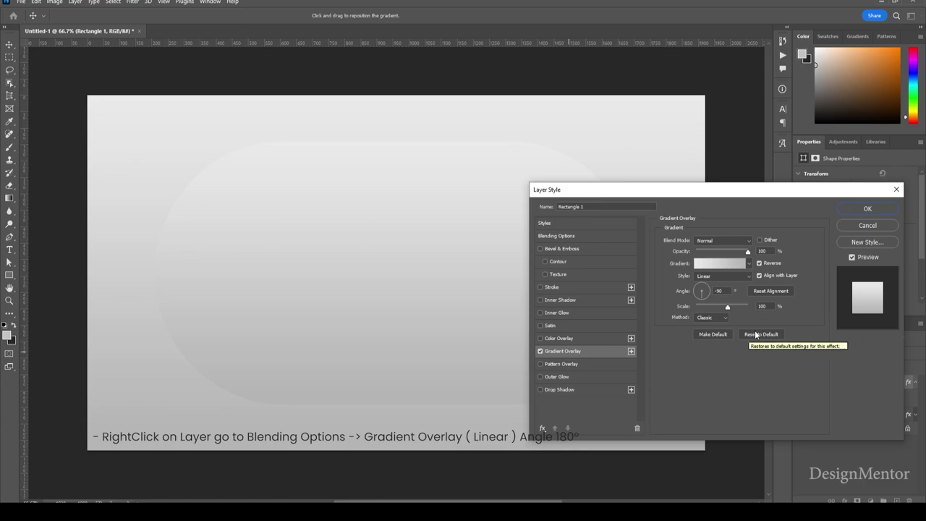
pyautogui.moveTo(701, 293); pyautogui.dragTo(693, 291)
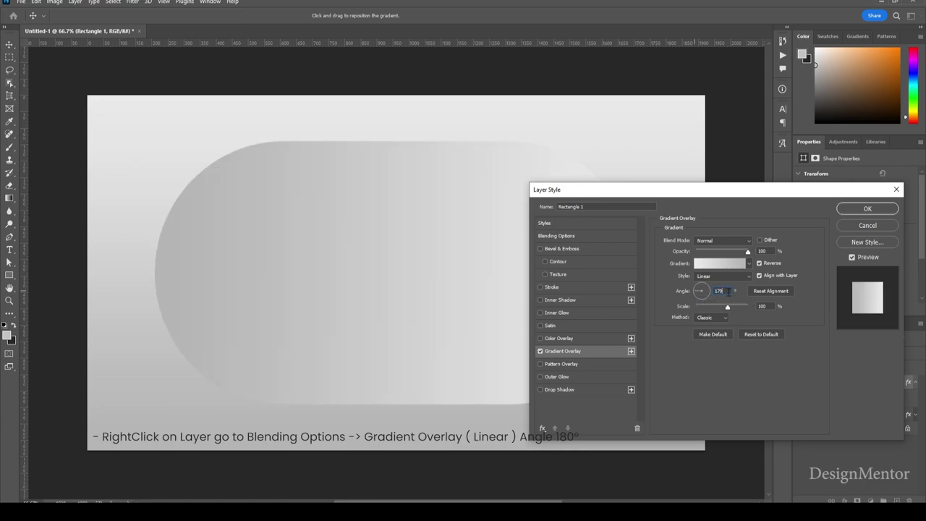
# Set the pill's overlay angle to 180° and its left gradient stop to #dcdcdc.
pyautogui.write('180')
pyautogui.click(726, 265)
pyautogui.click(578, 390)
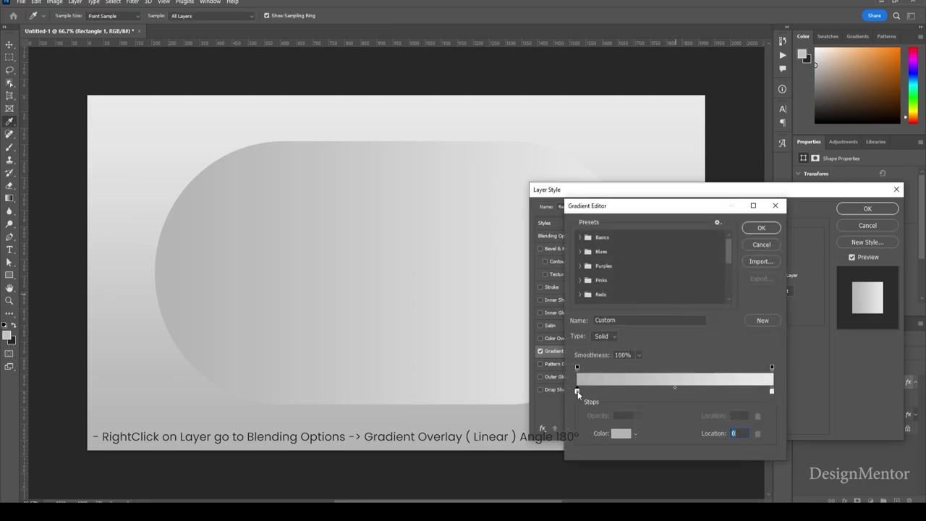
pyautogui.click(620, 433)
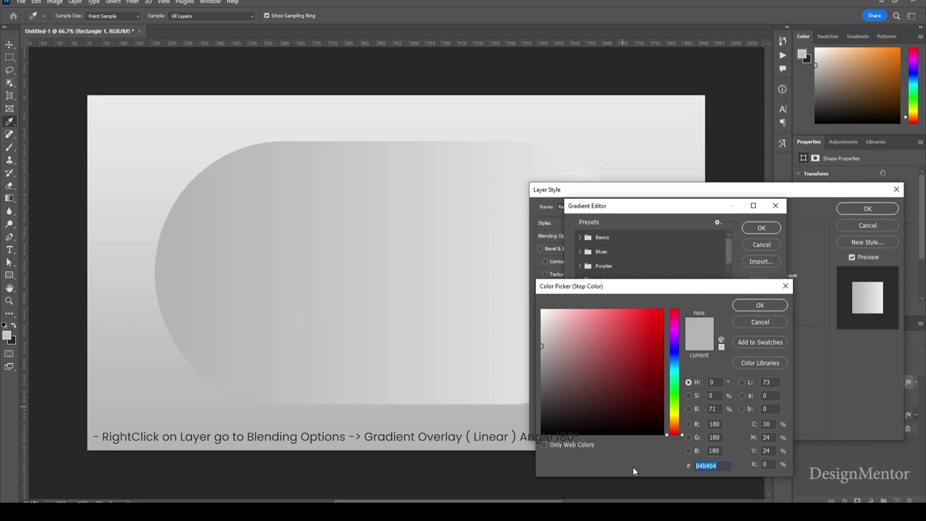
pyautogui.write('dcdcd')
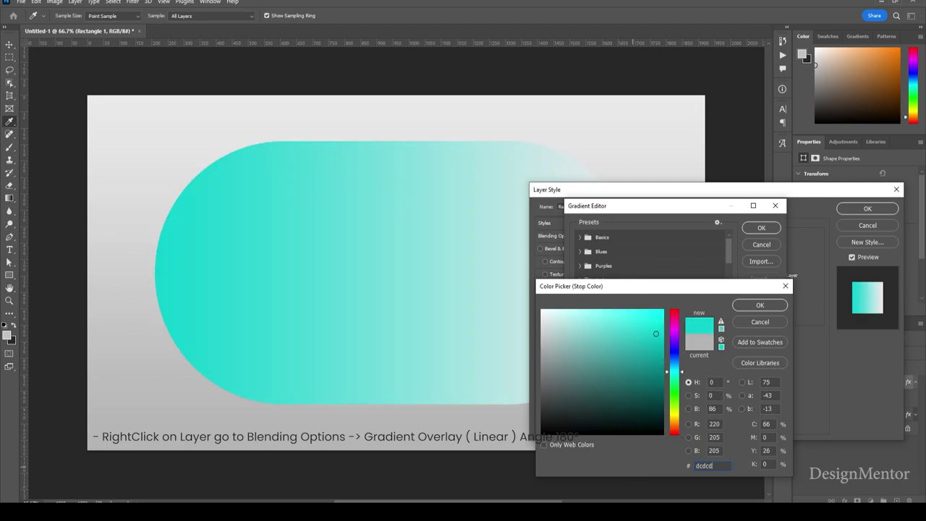
pyautogui.write('c')
pyautogui.click(752, 305)
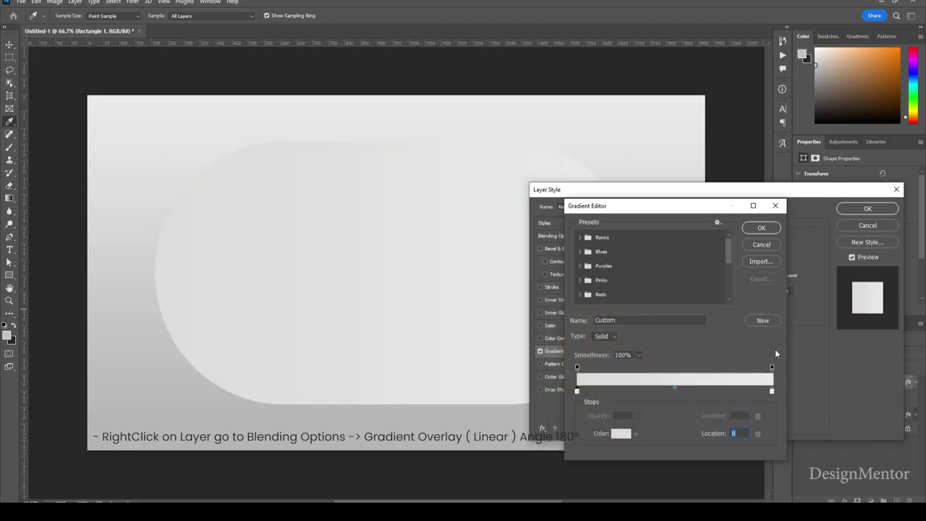
# Set the right gradient stop to #cbcbcb and apply the pill's gradient overlay.
pyautogui.click(772, 391)
pyautogui.click(621, 434)
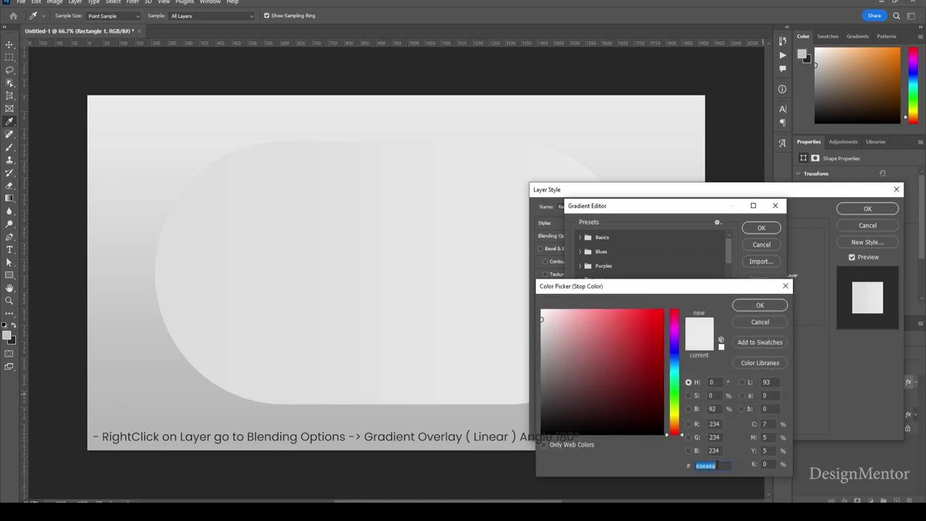
pyautogui.write('0cbcbd')
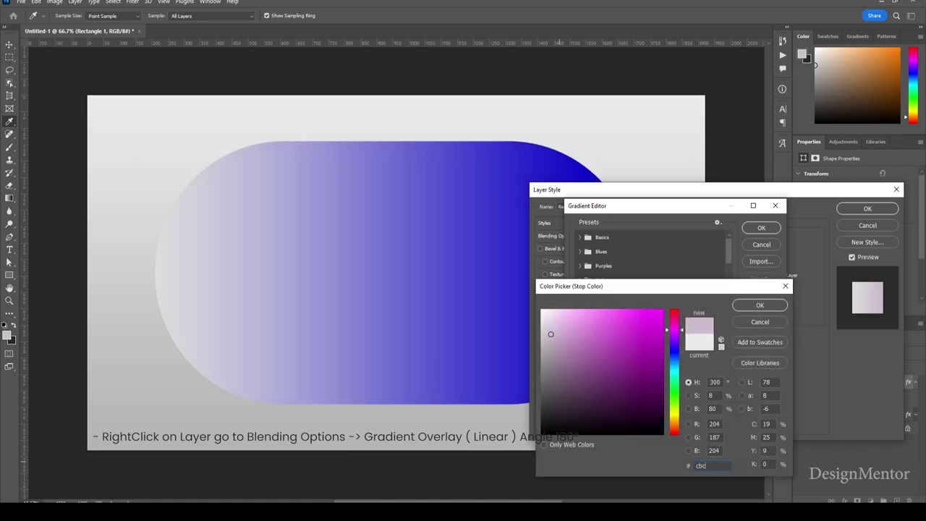
pyautogui.write('b')
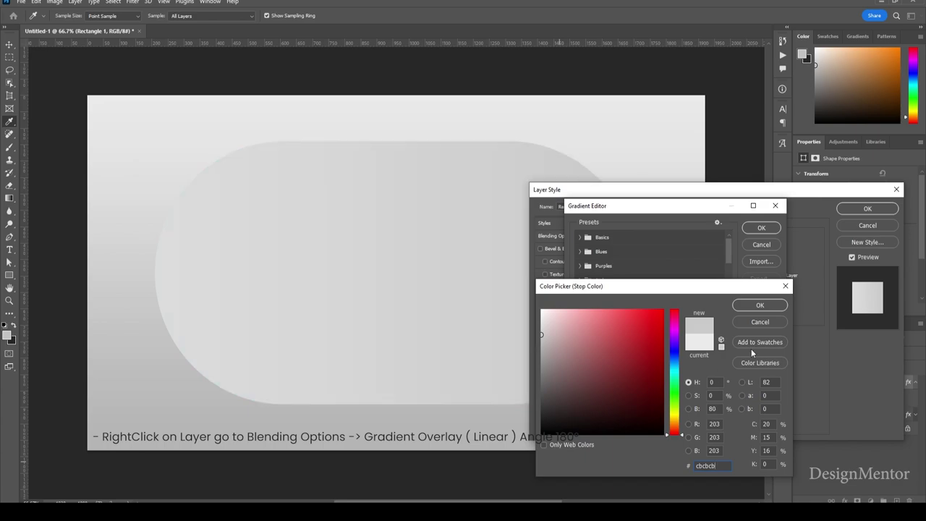
pyautogui.click(757, 306)
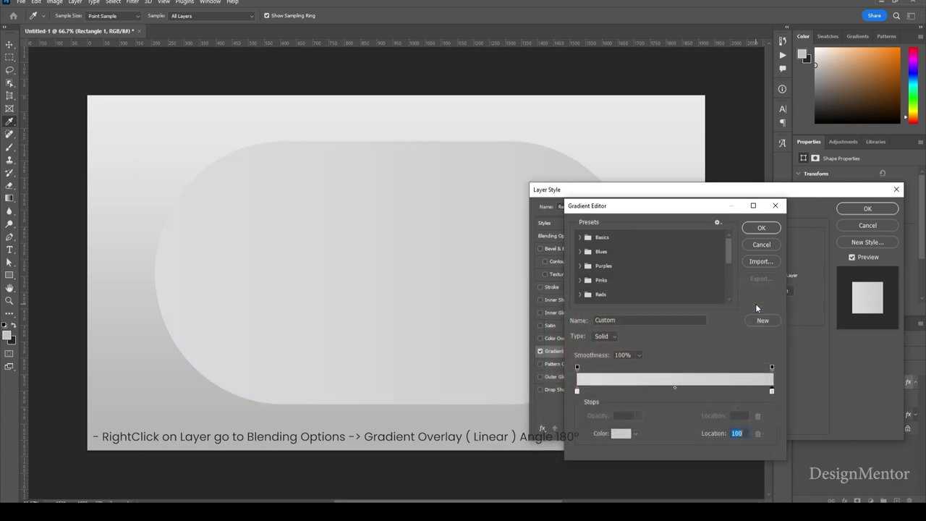
pyautogui.click(762, 228)
pyautogui.moveTo(639, 192); pyautogui.dragTo(684, 197)
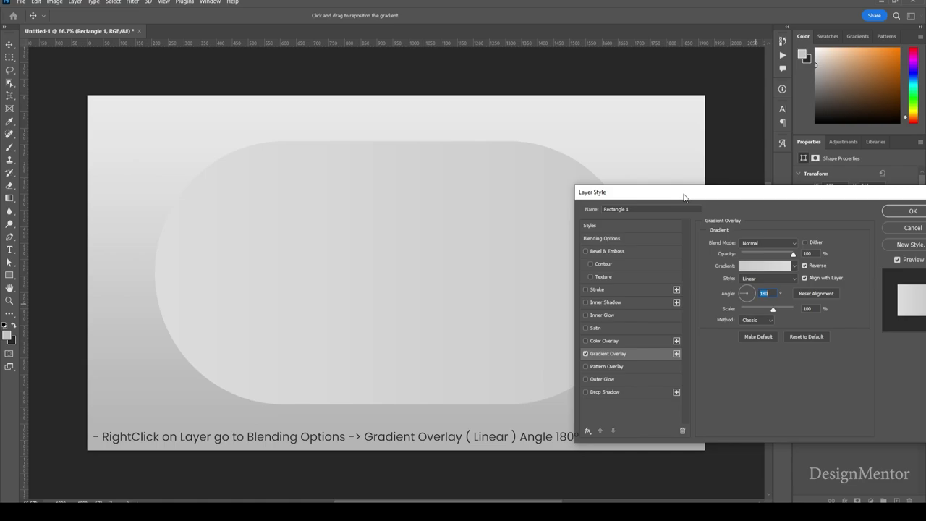
pyautogui.click(901, 212)
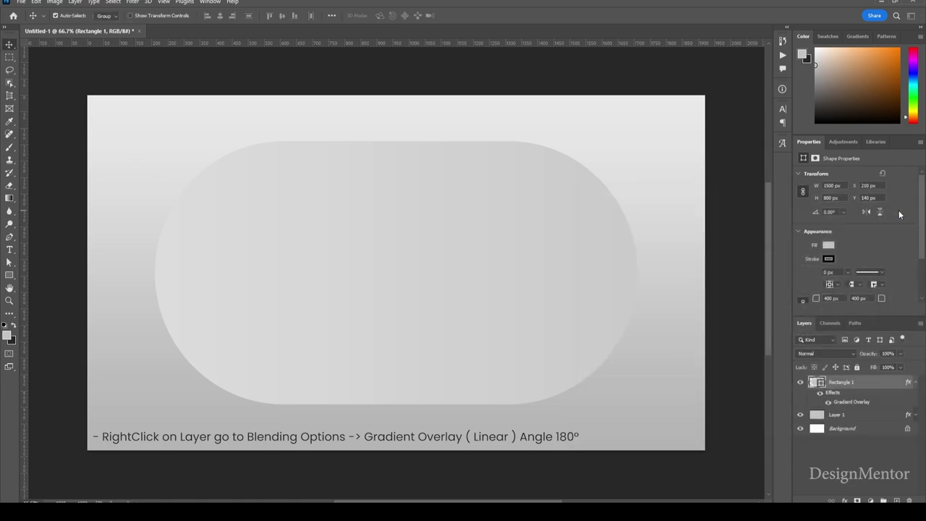
pyautogui.click(916, 382)
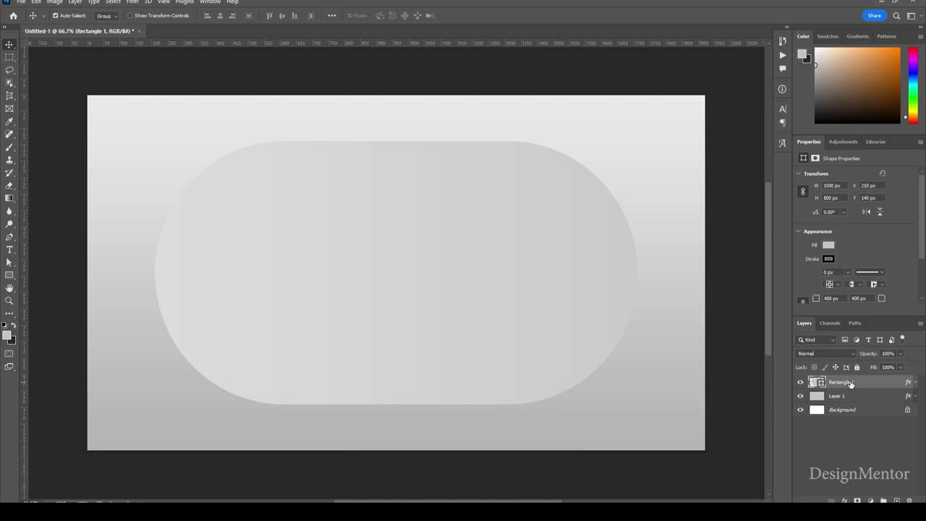
# Create a second rectangle sized 1200 × 600 px.
pyautogui.click(10, 275)
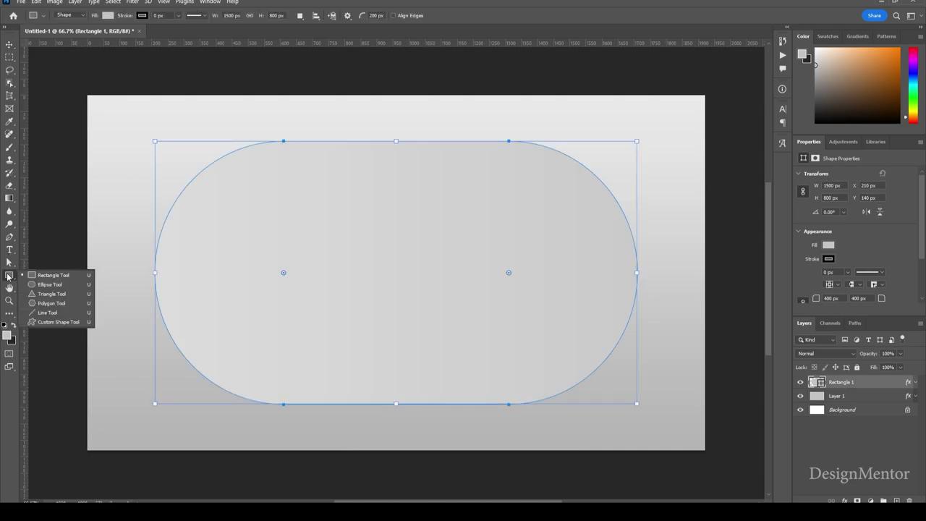
pyautogui.click(63, 275)
pyautogui.click(388, 264)
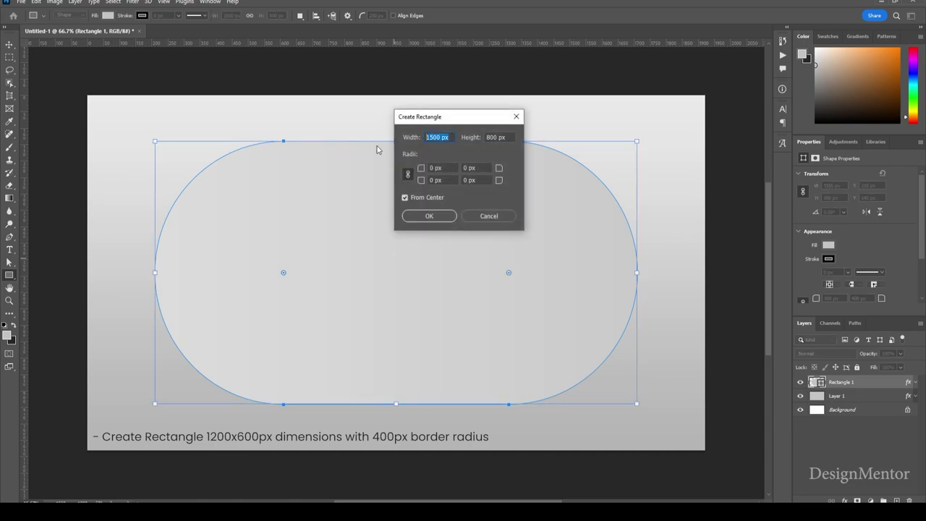
pyautogui.write('12')
pyautogui.write('00')
pyautogui.press('Tab')
pyautogui.write('600')
pyautogui.press('Return')
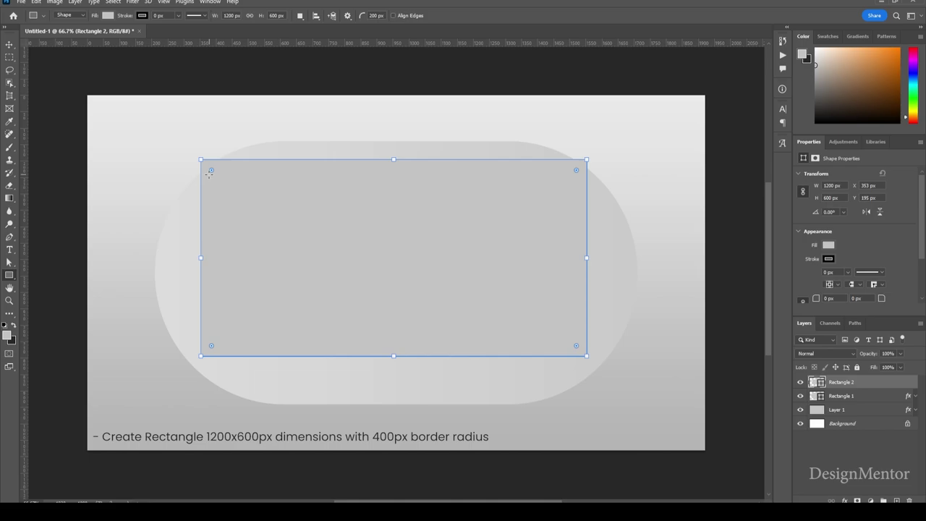
# Round its corners to 300 px and centre it inside the gray track.
pyautogui.moveTo(211, 171); pyautogui.dragTo(356, 279)
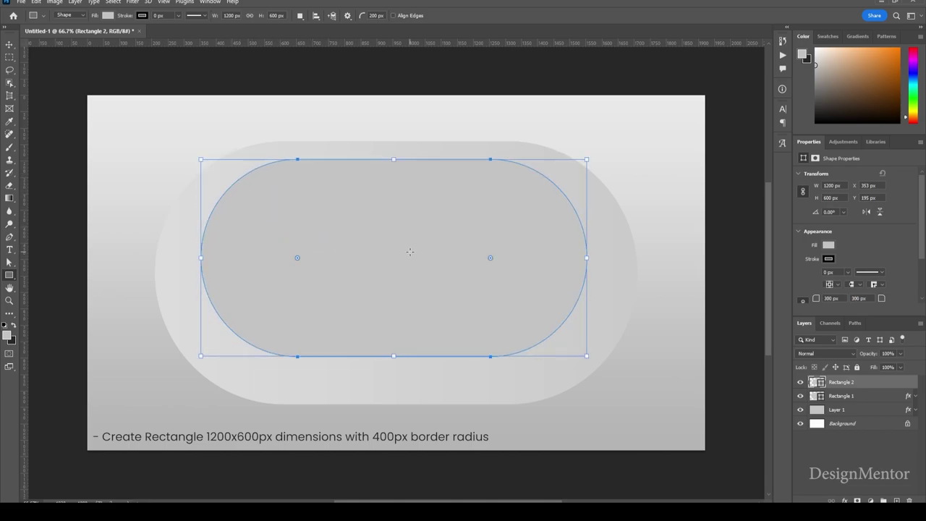
pyautogui.press('v')
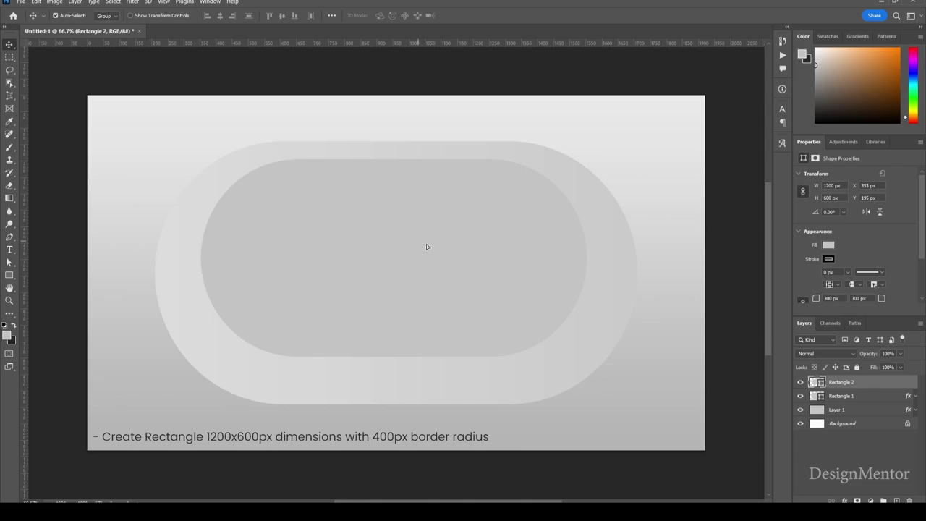
pyautogui.moveTo(426, 247); pyautogui.dragTo(432, 261)
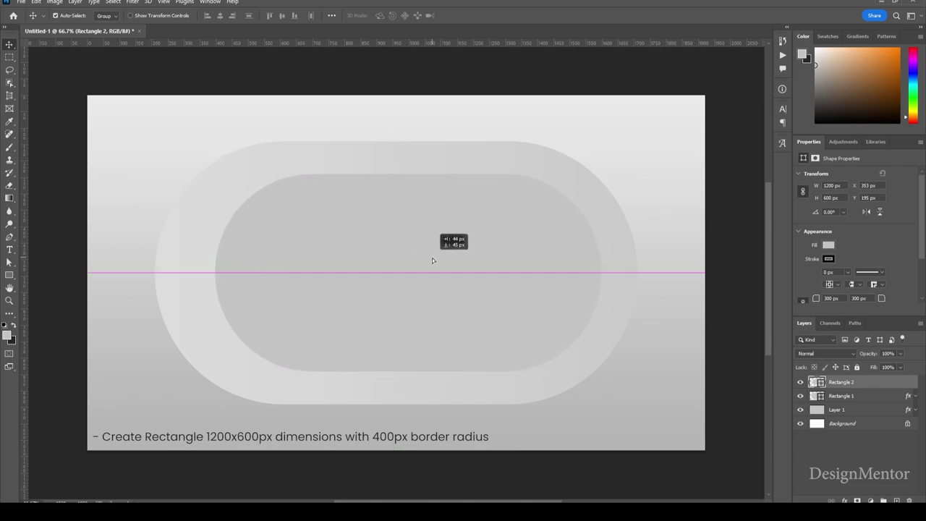
pyautogui.moveTo(432, 259); pyautogui.dragTo(422, 257)
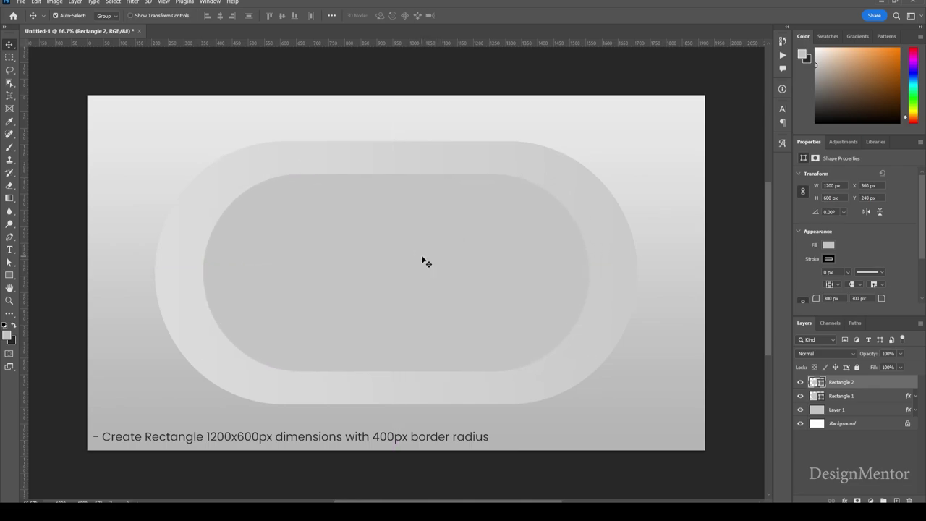
# Rename Rectangle 2 to 'Green Gradient' and open its Blending Options.
pyautogui.doubleClick(842, 382)
pyautogui.write('G')
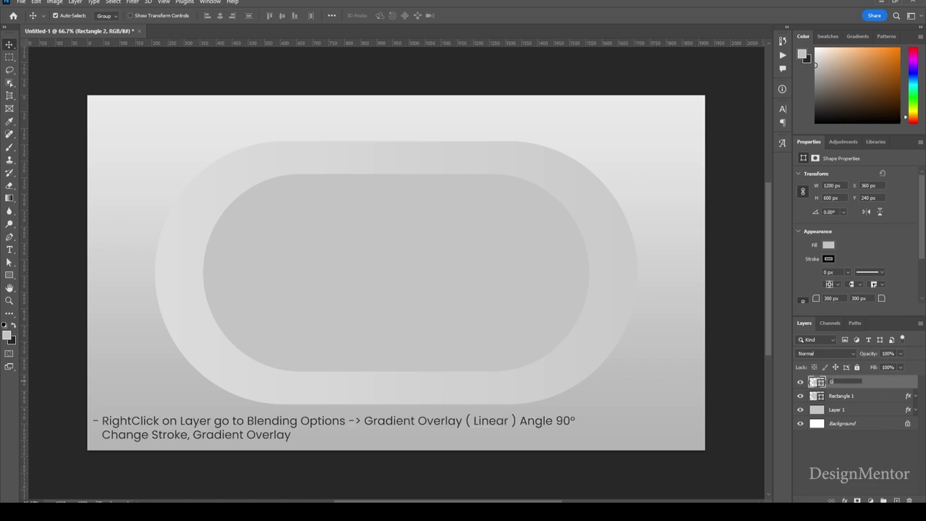
pyautogui.write('reen Gradient')
pyautogui.press('Return')
pyautogui.rightClick(838, 382)
pyautogui.click(797, 122)
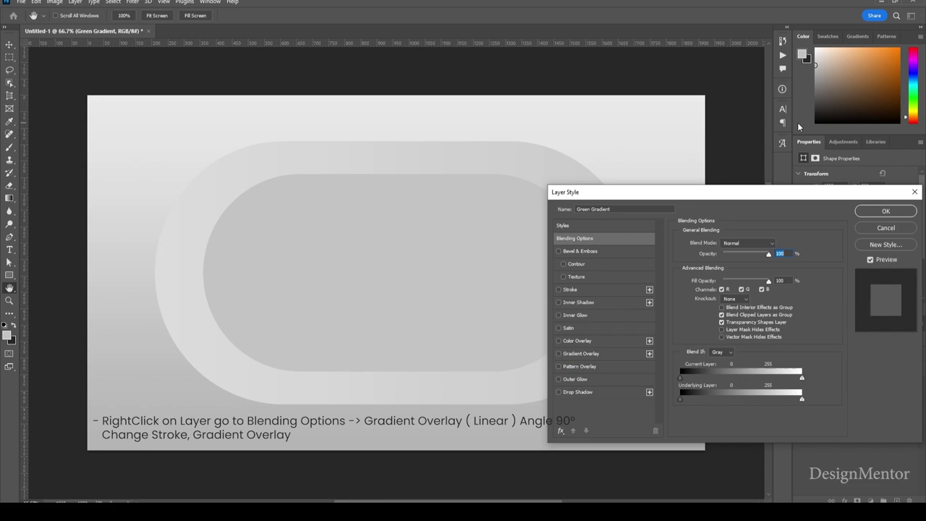
# Enable a vertical Gradient Overlay with the left stop set to #659f54.
pyautogui.click(582, 353)
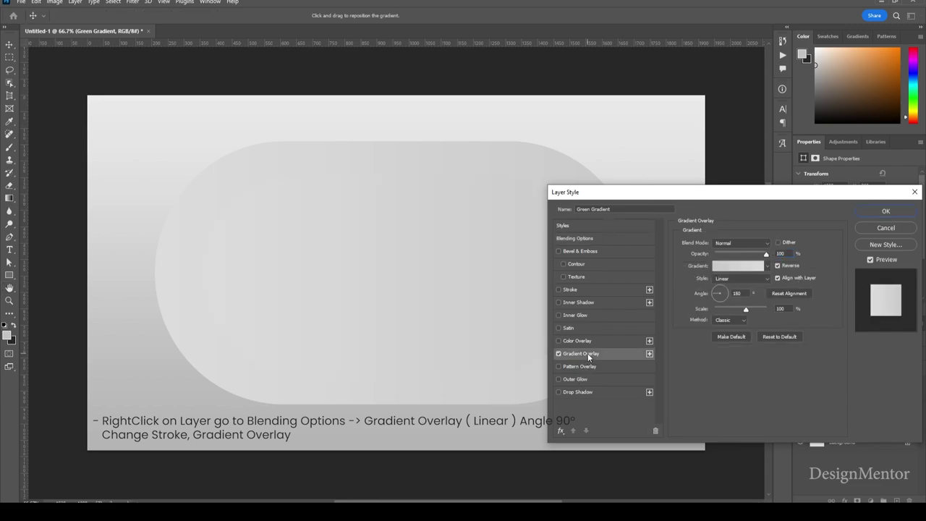
pyautogui.click(721, 290)
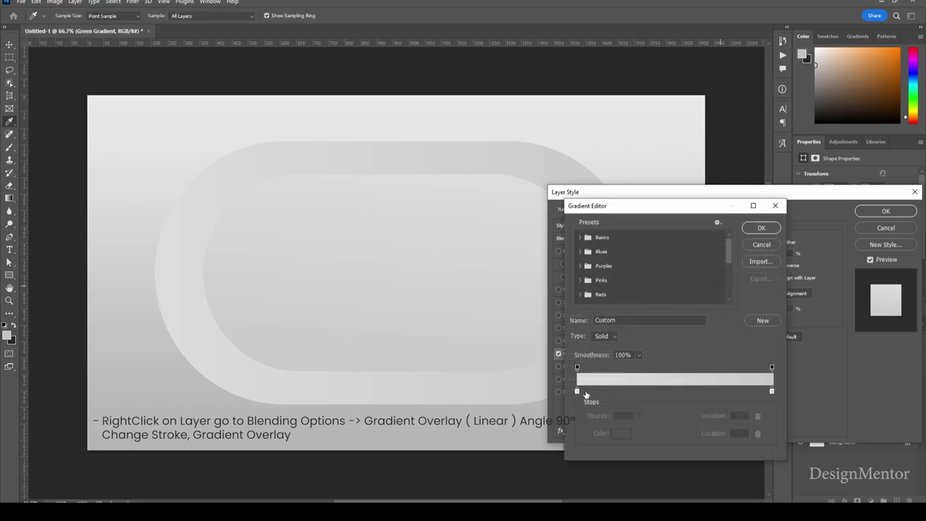
pyautogui.click(578, 391)
pyautogui.click(621, 433)
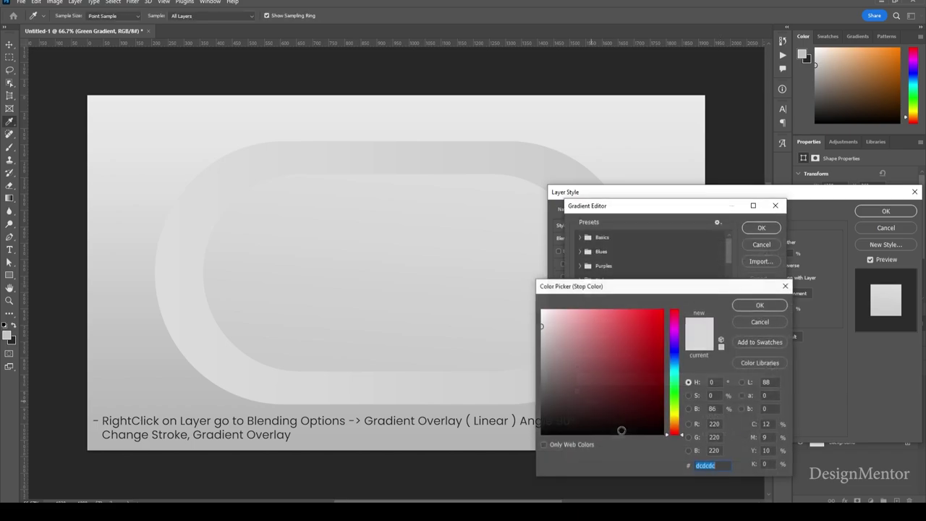
pyautogui.write('6')
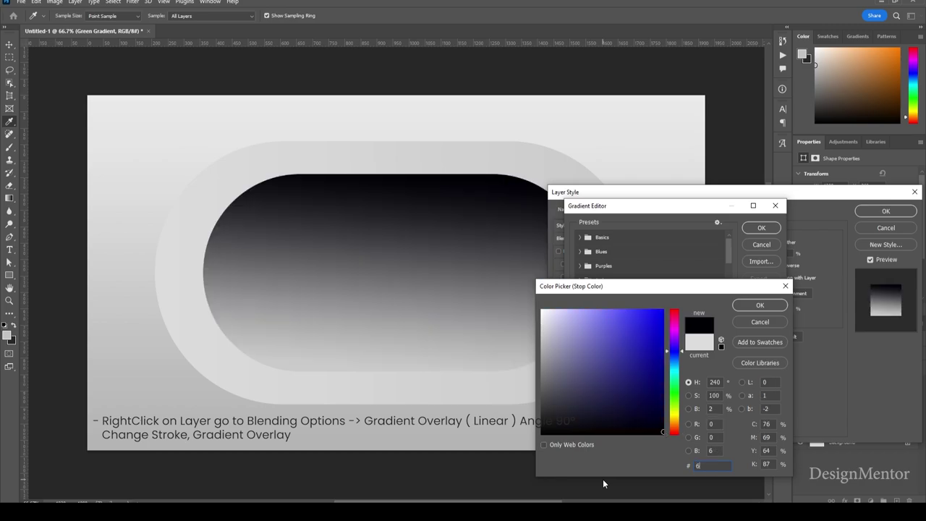
pyautogui.write('5')
pyautogui.write('9f')
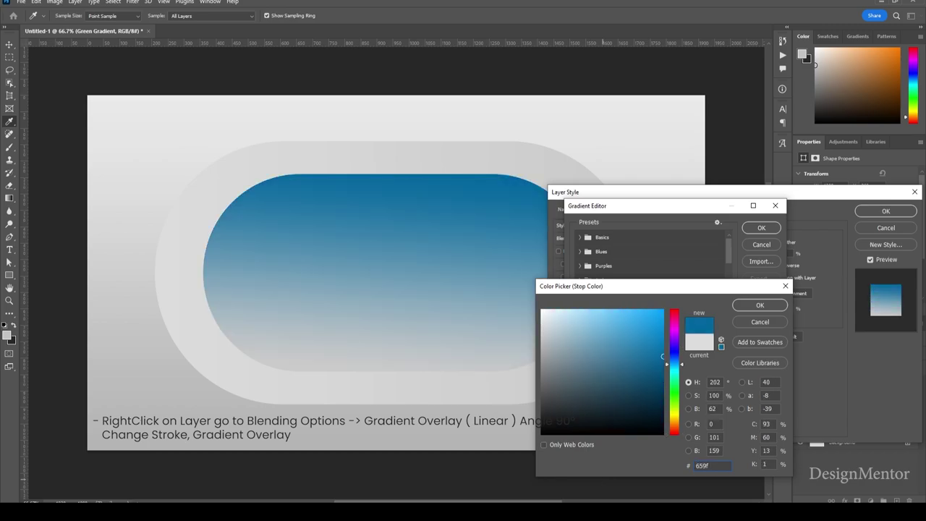
pyautogui.write('54')
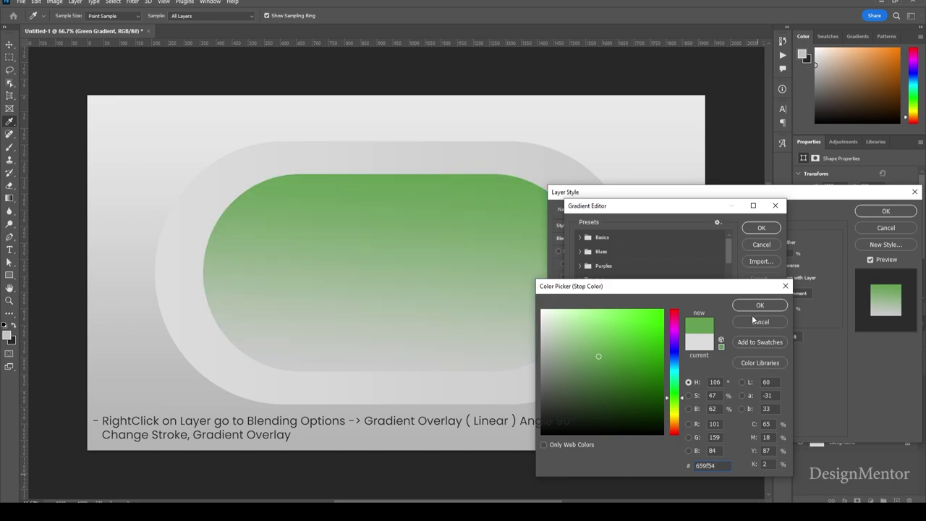
pyautogui.click(753, 305)
# Set the gradient's right stop to light green #8dcd74 and confirm the gradient.
pyautogui.click(772, 391)
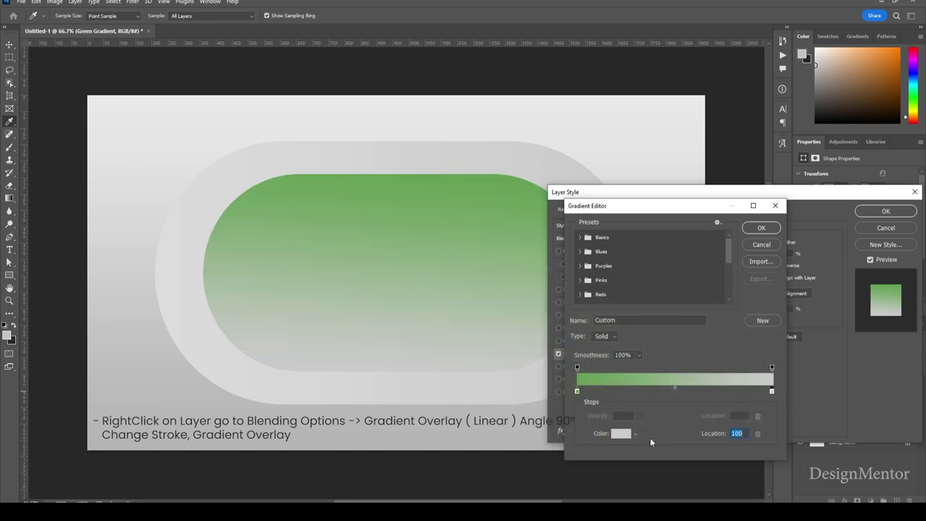
pyautogui.click(621, 433)
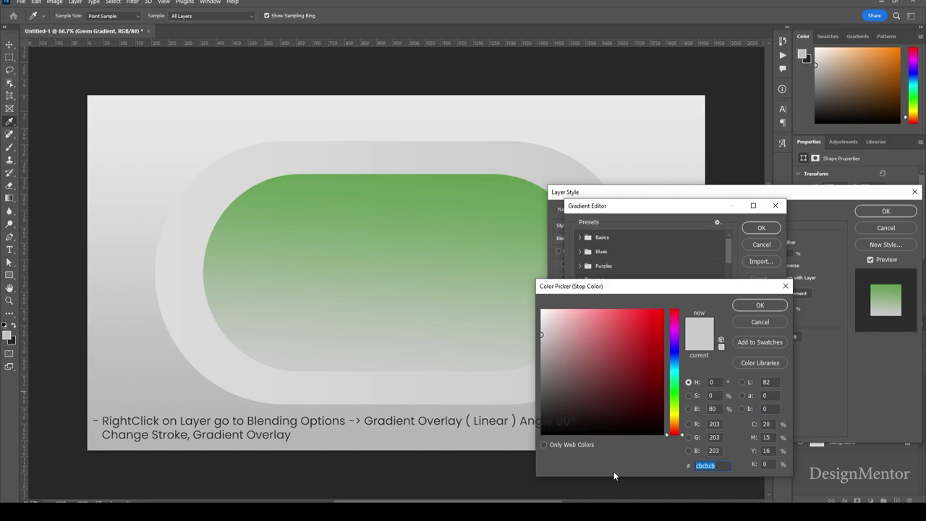
pyautogui.write('008dcd')
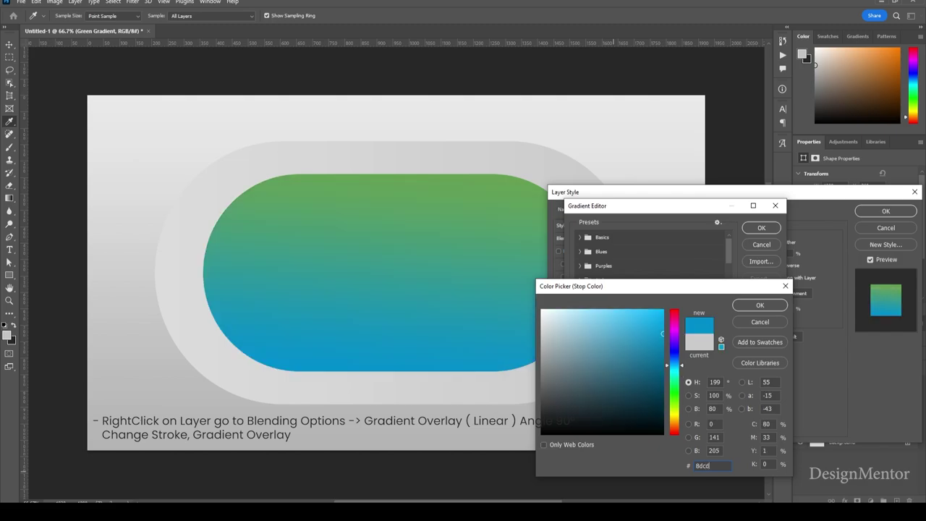
pyautogui.write('74')
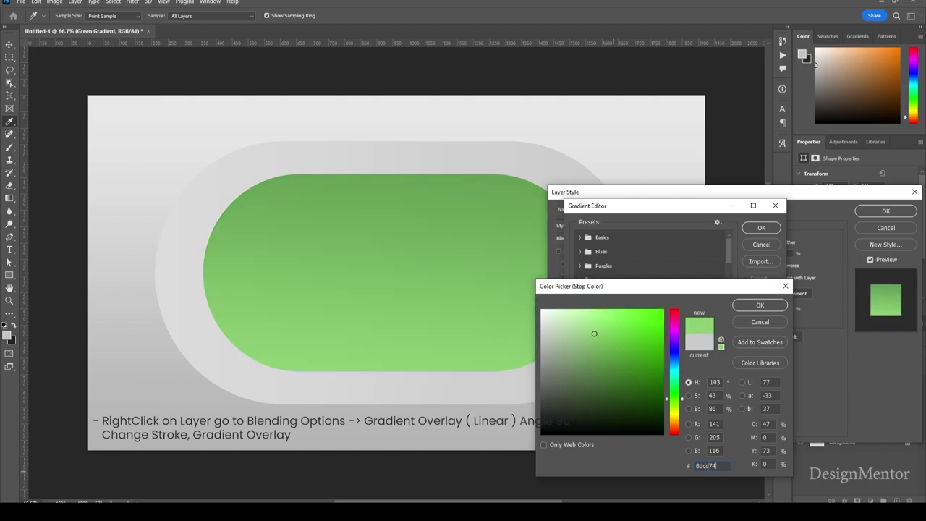
pyautogui.click(759, 305)
pyautogui.click(763, 229)
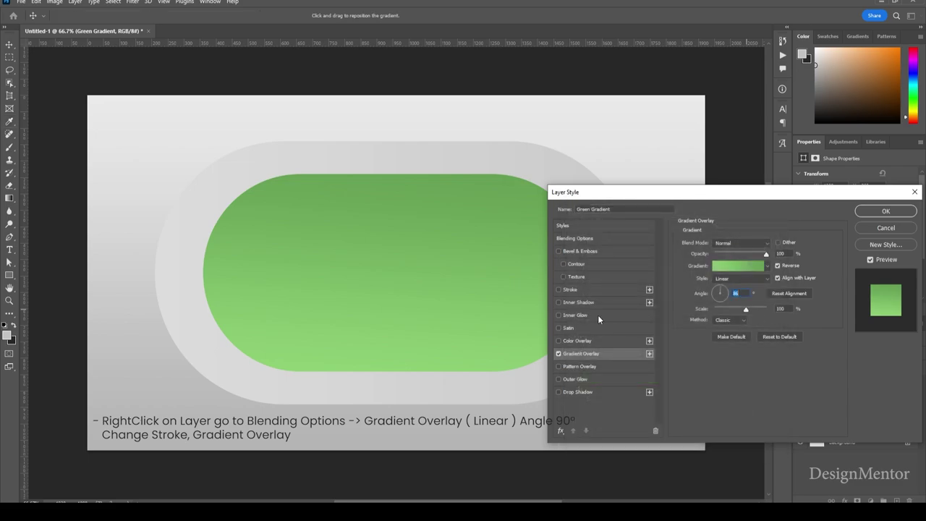
# Add a gradient-filled Stroke to the green pill, starting at dark green #124f00.
pyautogui.click(558, 290)
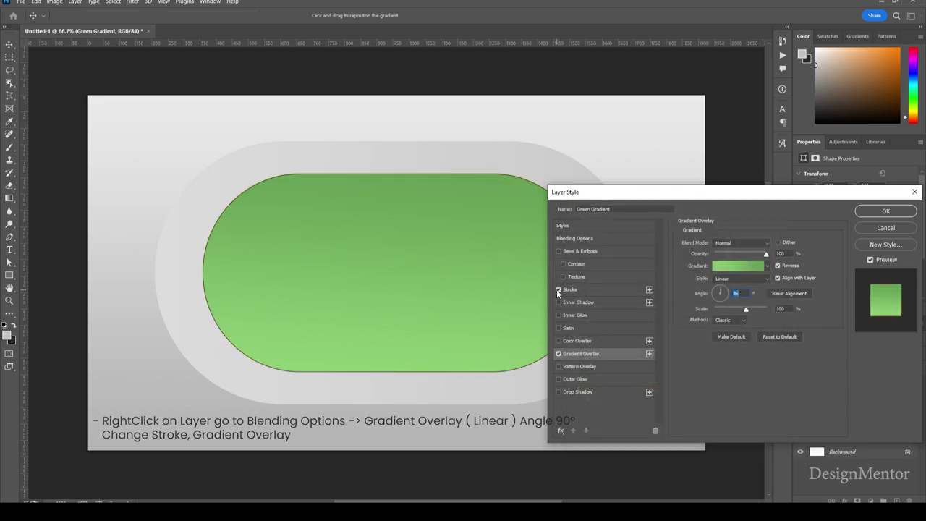
pyautogui.click(595, 290)
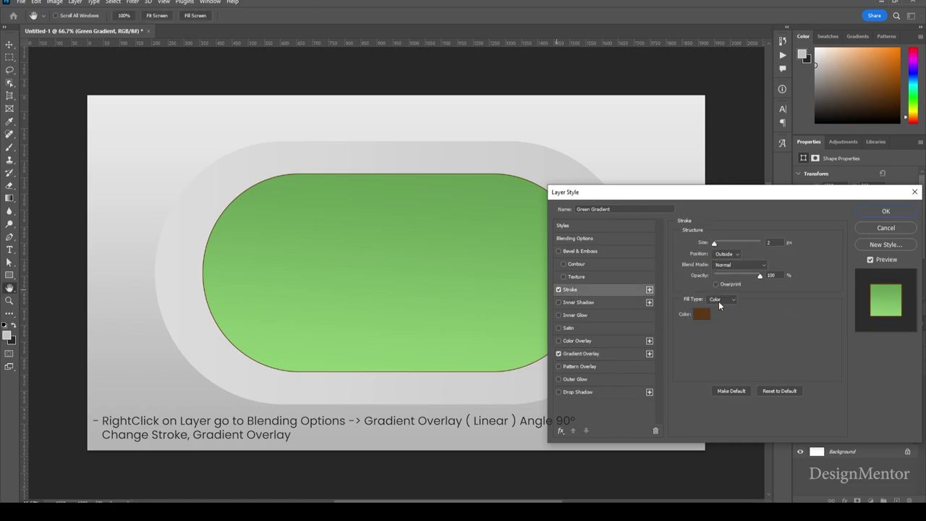
pyautogui.click(719, 302)
pyautogui.click(720, 313)
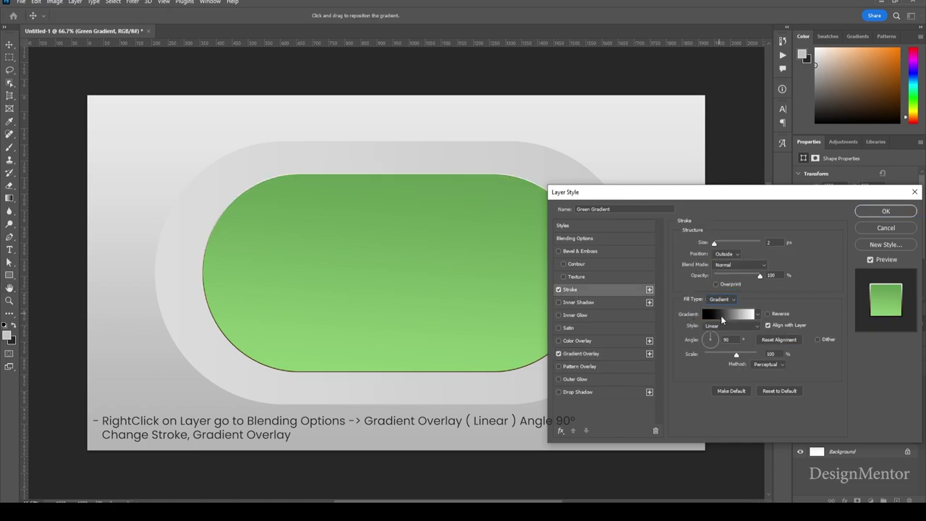
pyautogui.click(721, 313)
pyautogui.click(576, 391)
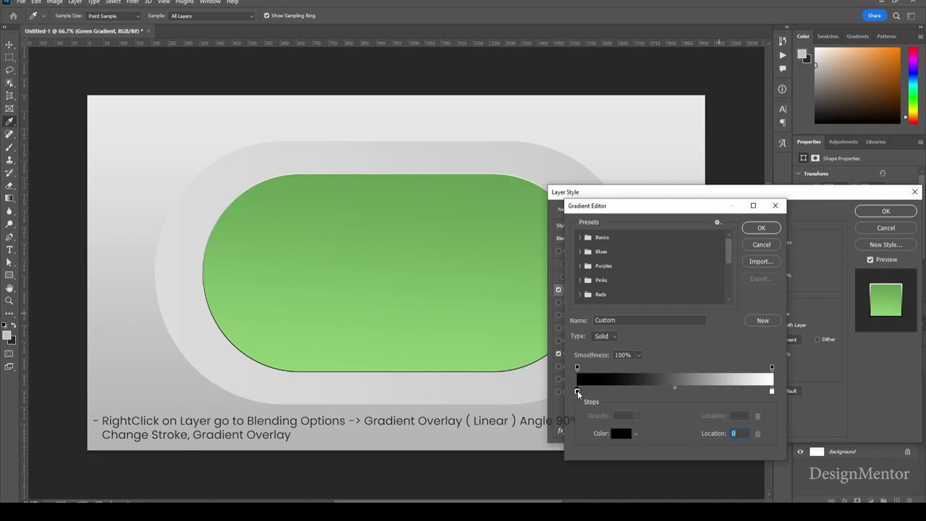
pyautogui.click(620, 435)
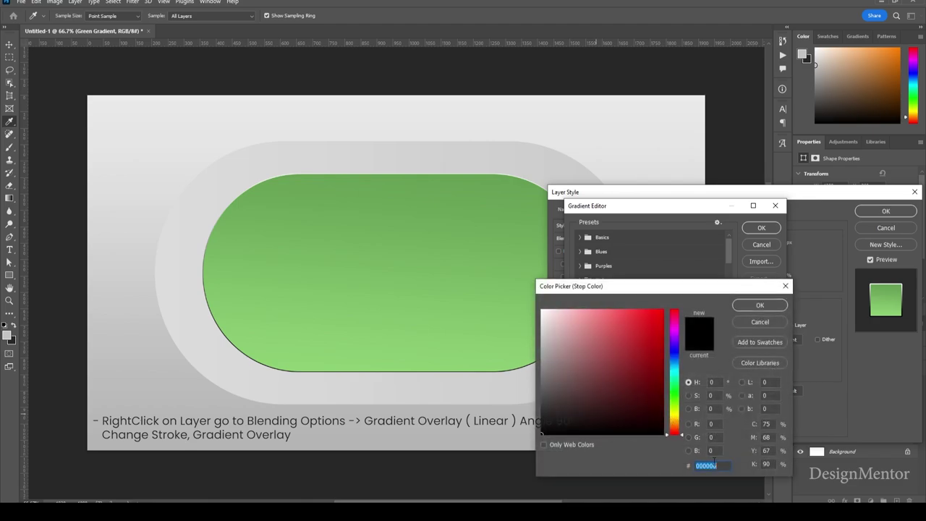
pyautogui.write('124f')
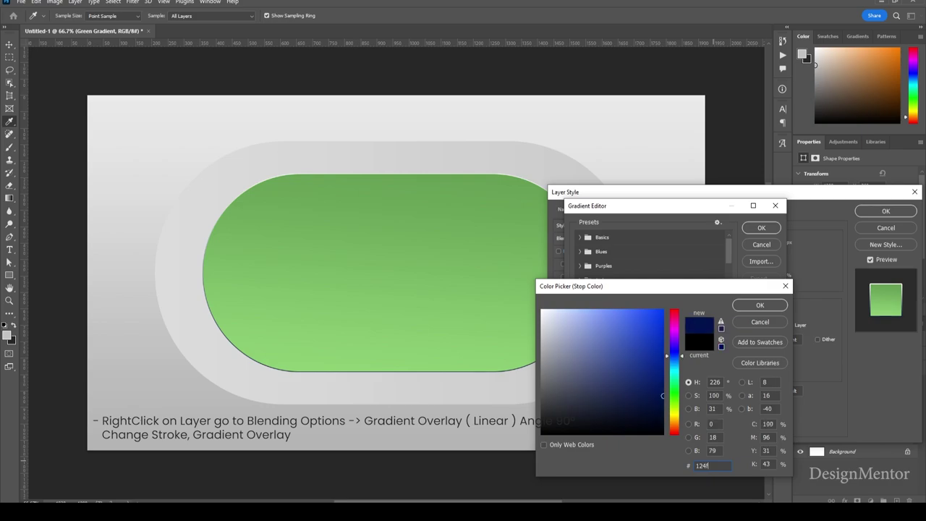
pyautogui.write('00')
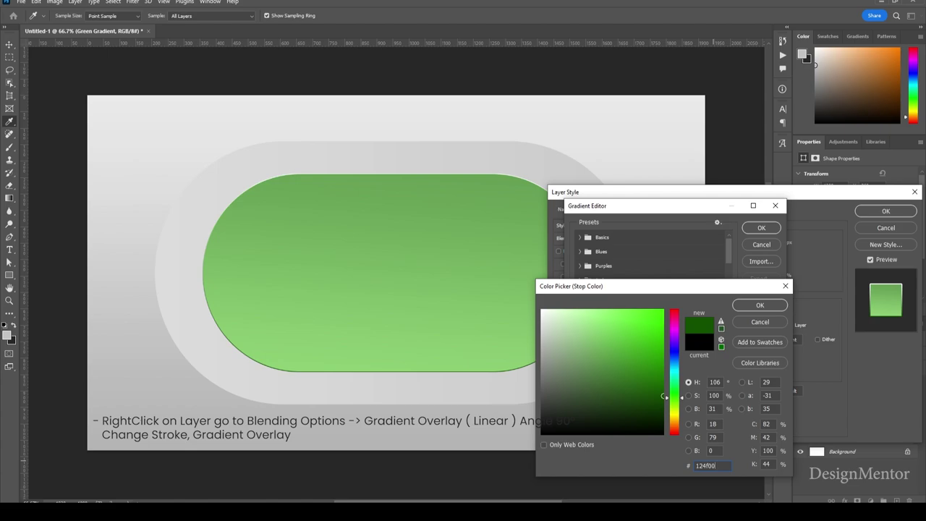
pyautogui.click(758, 306)
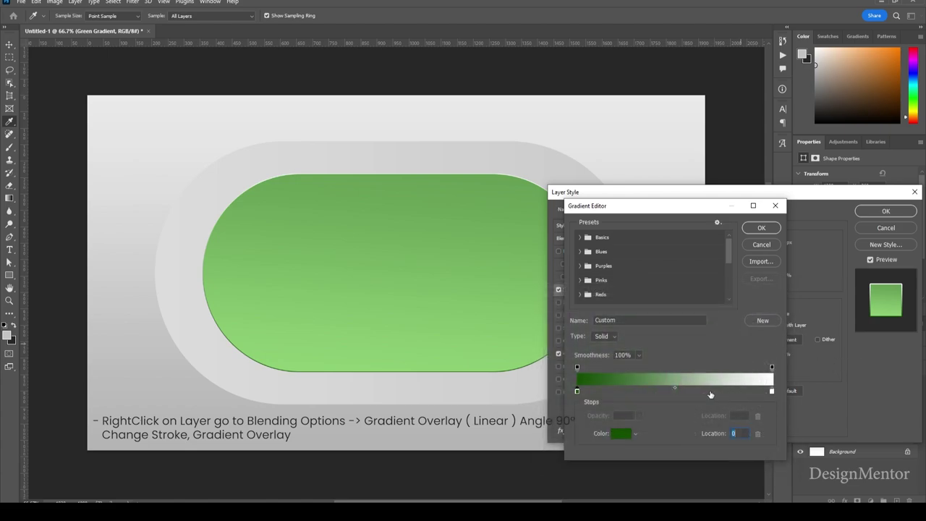
# Set the stroke gradient's end stop to white, reverse it, and apply both effects.
pyautogui.click(771, 392)
pyautogui.click(620, 434)
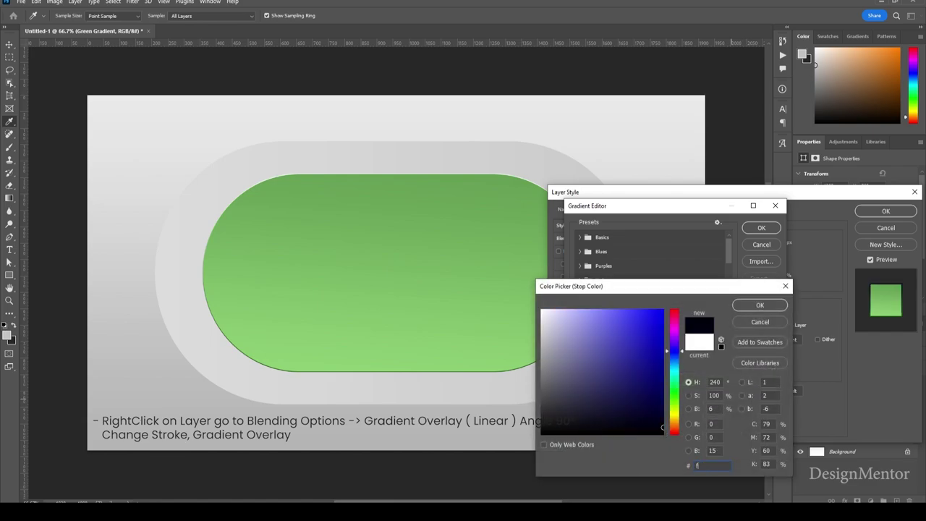
pyautogui.write('ffffffffc')
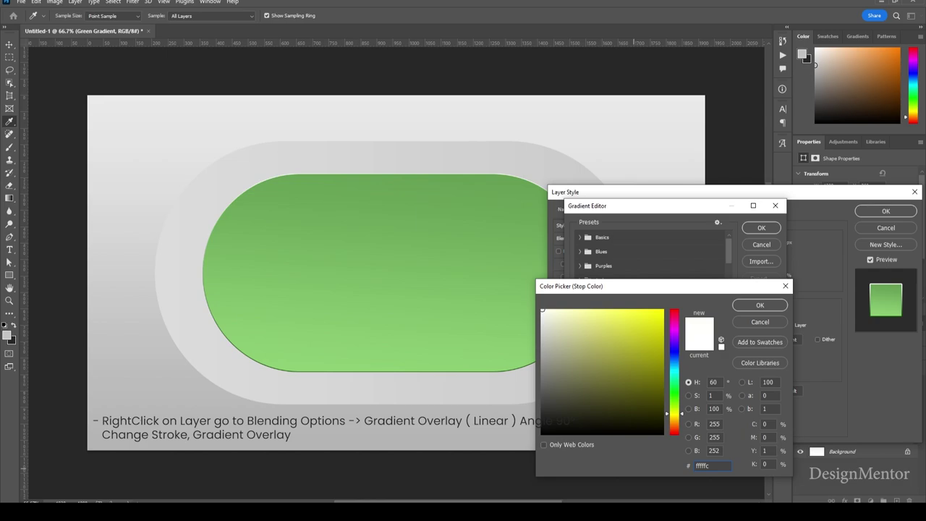
pyautogui.click(748, 307)
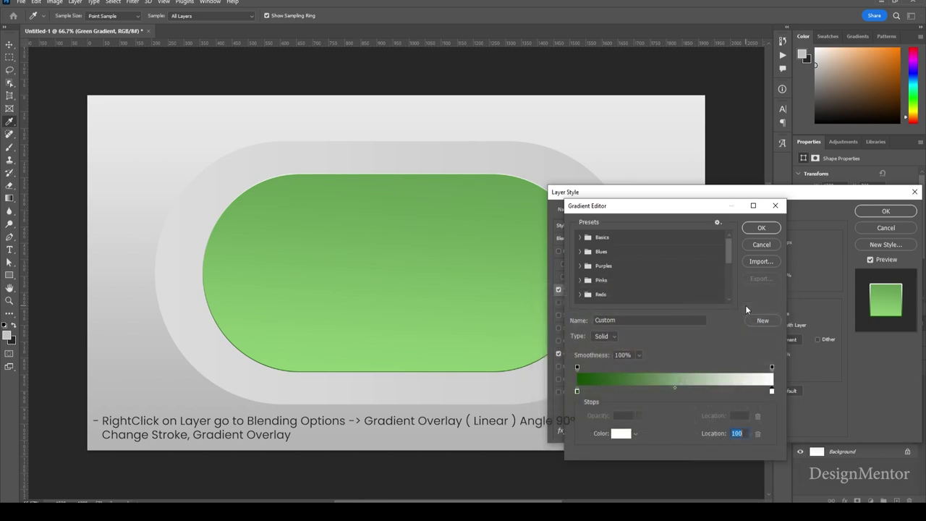
pyautogui.click(756, 228)
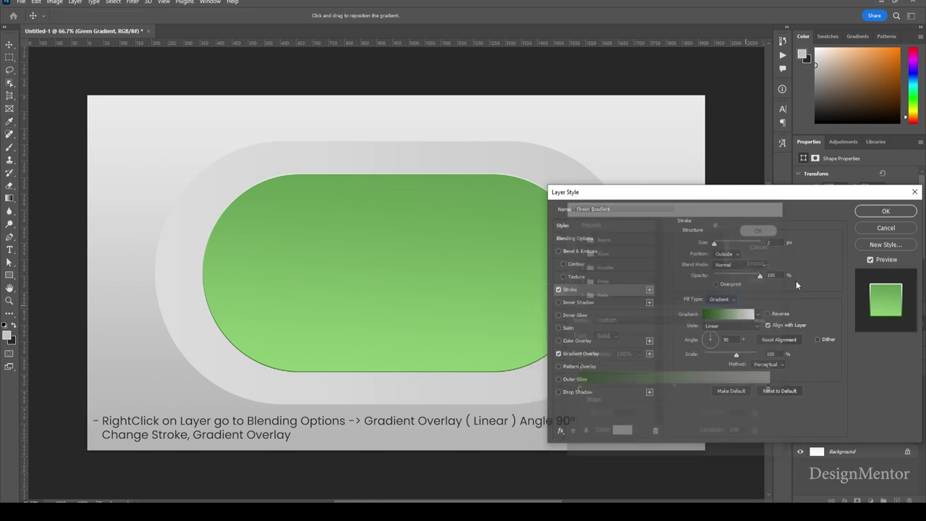
pyautogui.click(768, 314)
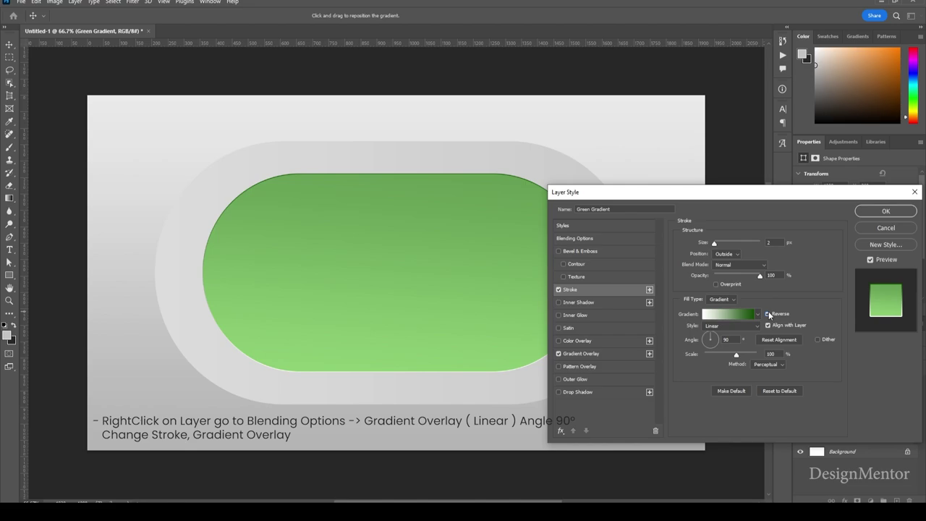
pyautogui.click(867, 211)
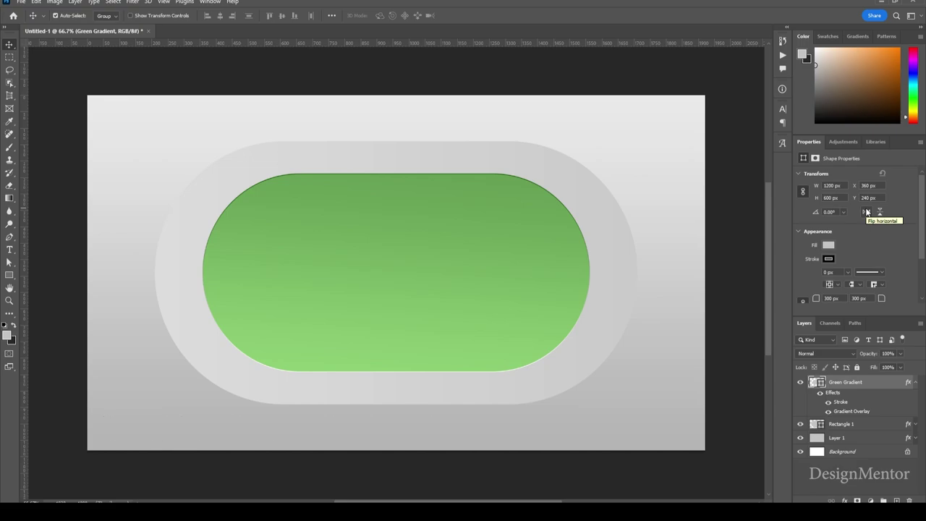
# Draw a 600 × 600 px circle with the Ellipse Tool over the green pill.
pyautogui.click(915, 383)
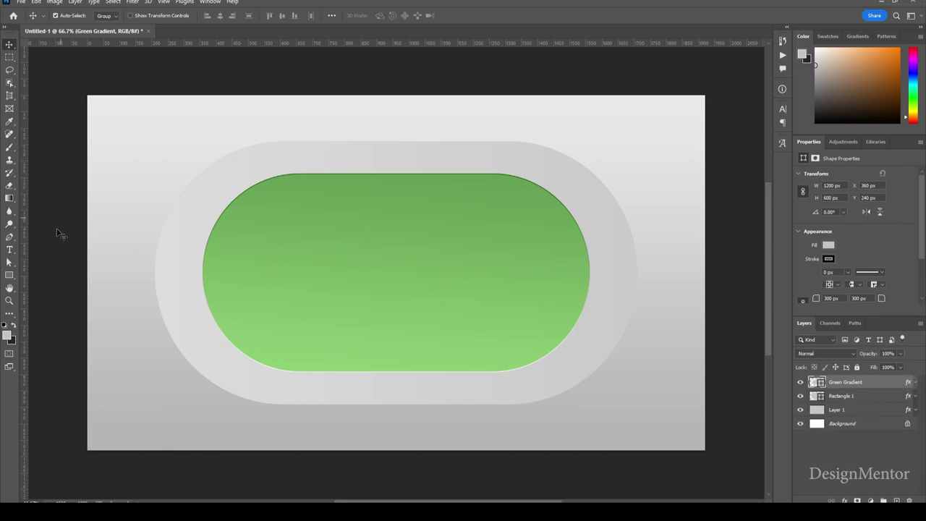
pyautogui.click(10, 275)
pyautogui.rightClick(9, 275)
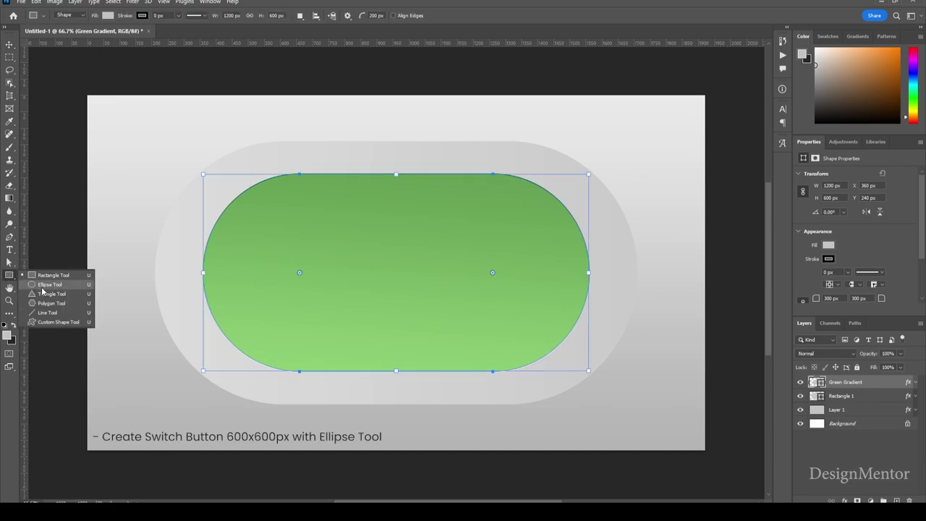
pyautogui.click(36, 284)
pyautogui.click(386, 266)
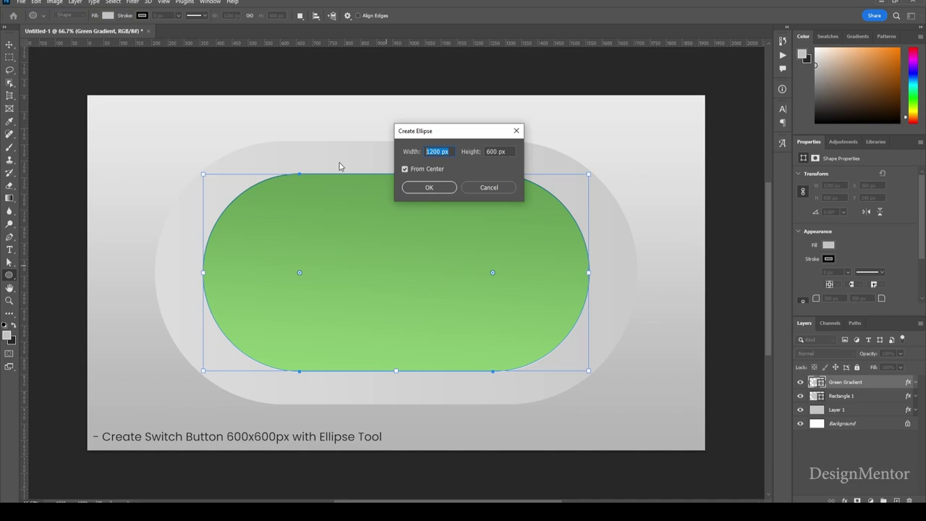
pyautogui.write('600')
pyautogui.press('Return')
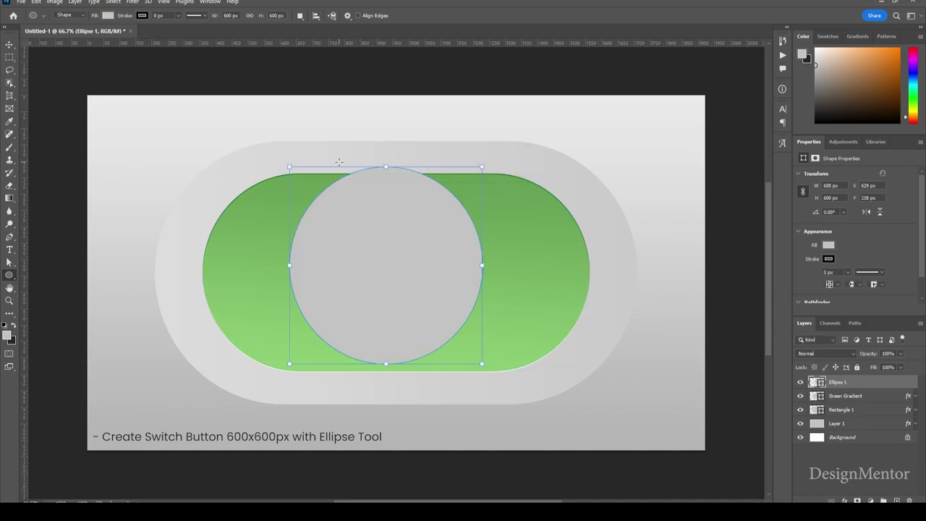
# Rename the new ellipse layer to 'Switch Button'.
pyautogui.doubleClick(837, 382)
pyautogui.write('SD')
pyautogui.write('wit')
pyautogui.write('ch')
pyautogui.write(' Button')
pyautogui.press('Return')
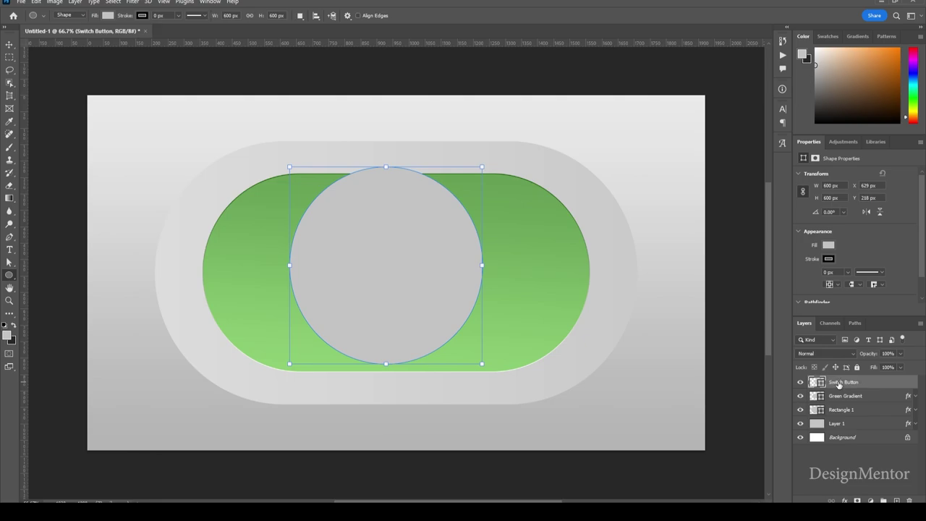
# Add a Gradient Overlay at a 175° angle to the Switch Button layer.
pyautogui.rightClick(839, 383)
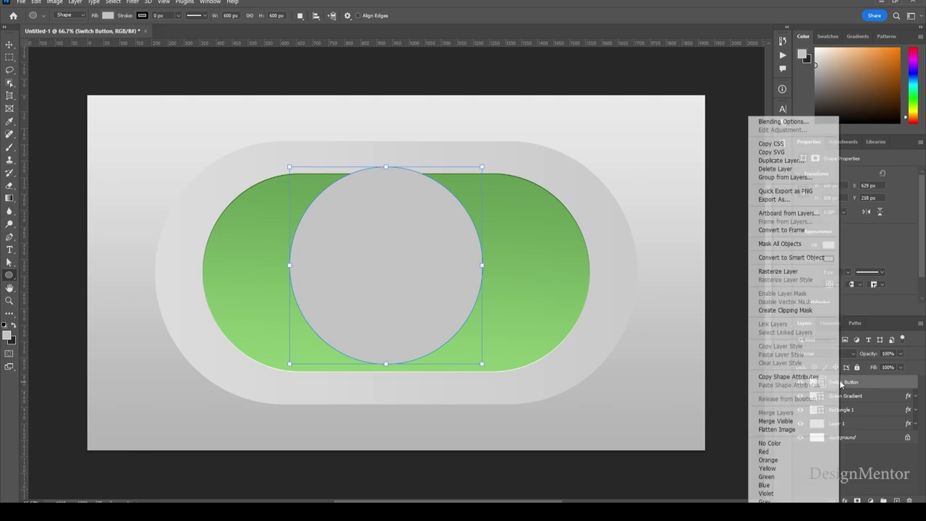
pyautogui.click(783, 122)
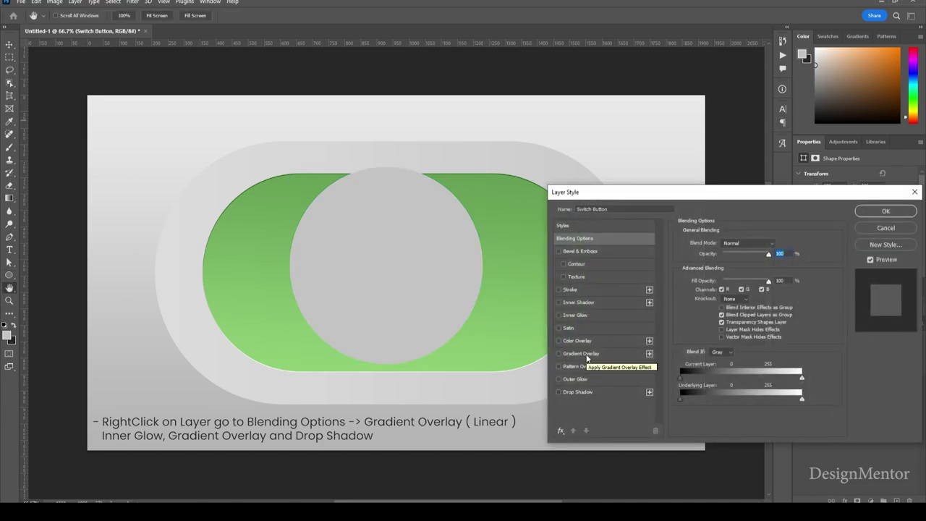
pyautogui.click(586, 354)
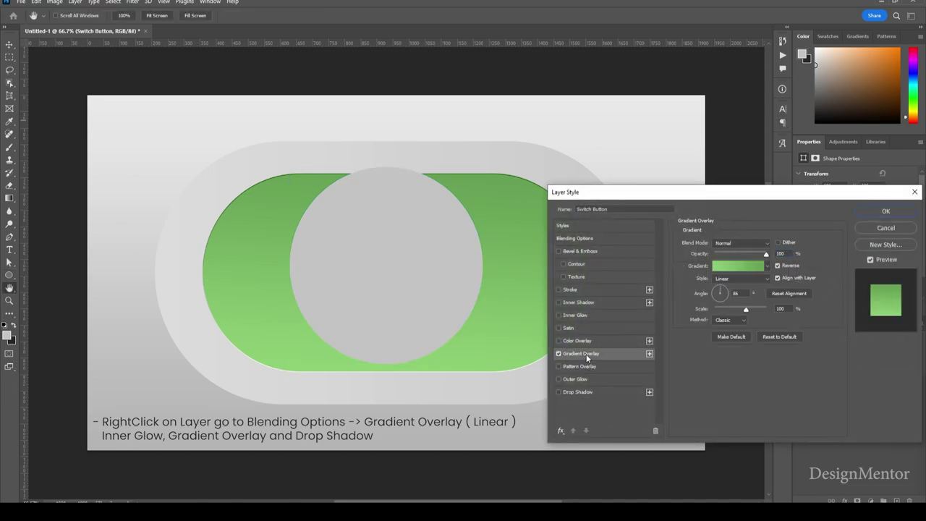
pyautogui.click(715, 296)
# Set the overlay gradient stops to d7d7d7 and f4f4f4, then enable Drop Shadow.
pyautogui.click(727, 265)
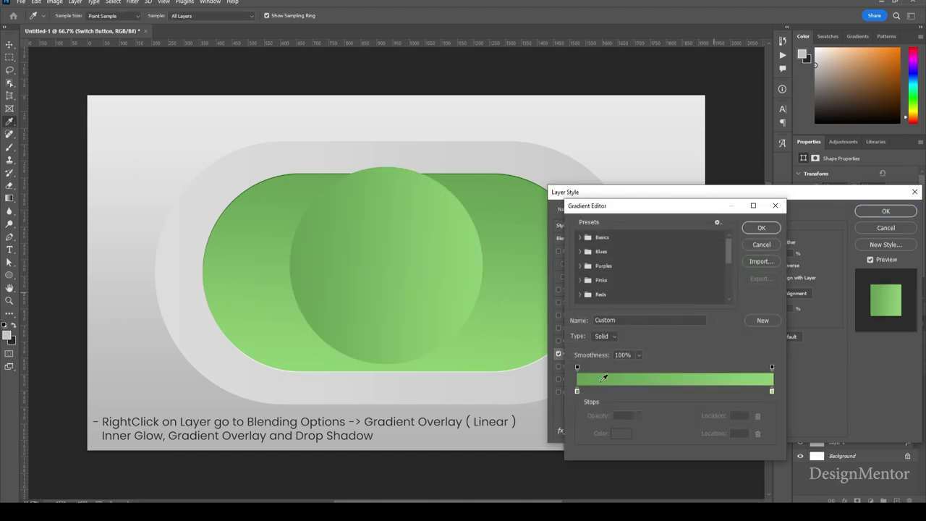
pyautogui.click(576, 392)
pyautogui.click(628, 433)
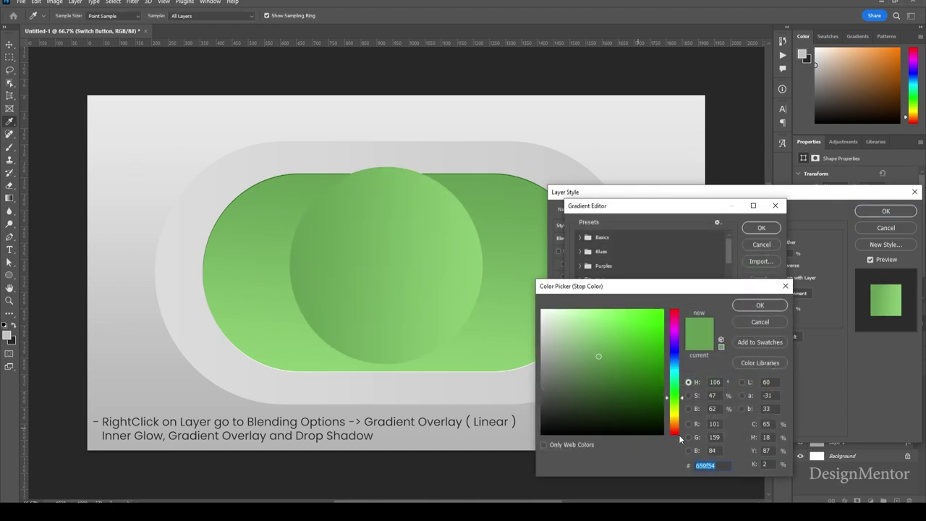
pyautogui.write('d')
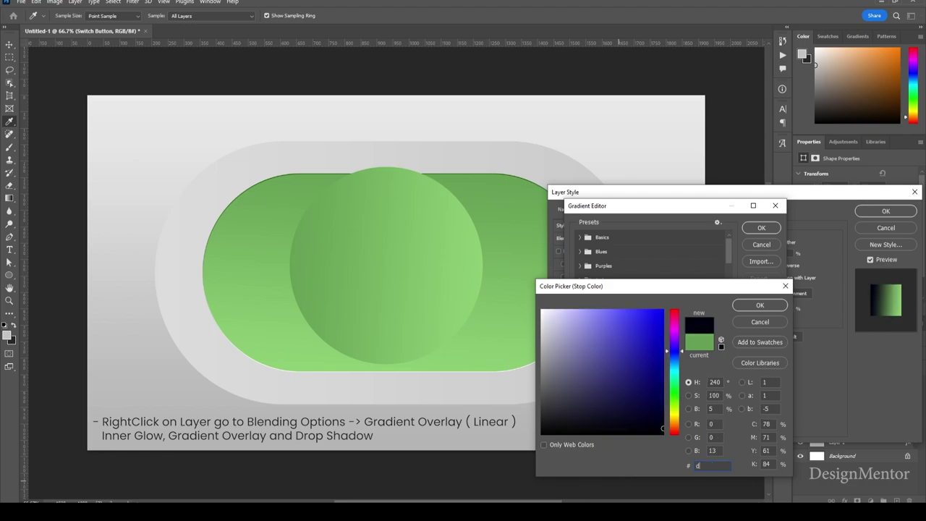
pyautogui.write('7d7d7')
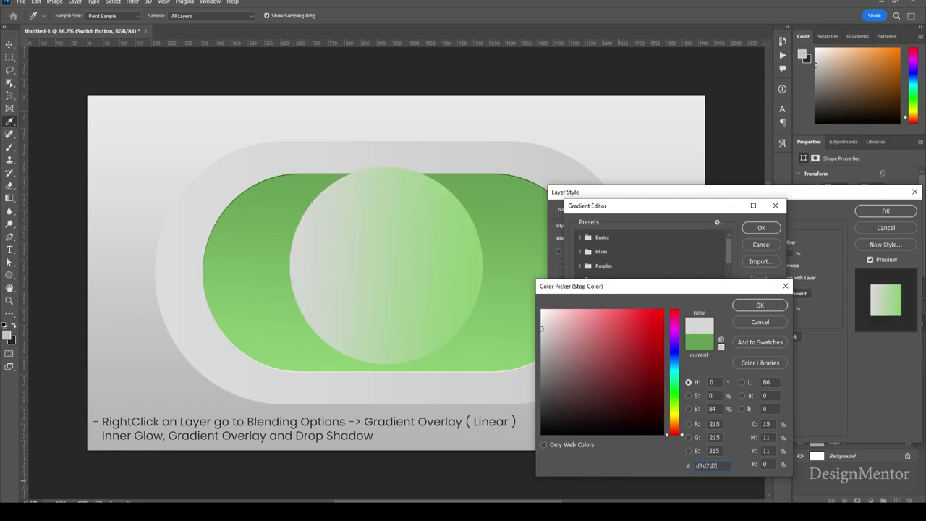
pyautogui.press('Return')
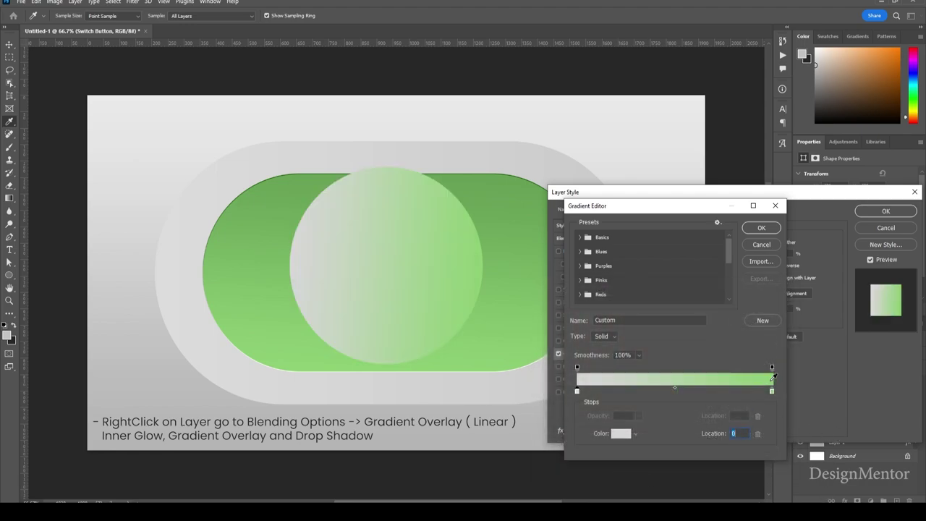
pyautogui.click(772, 392)
pyautogui.click(621, 433)
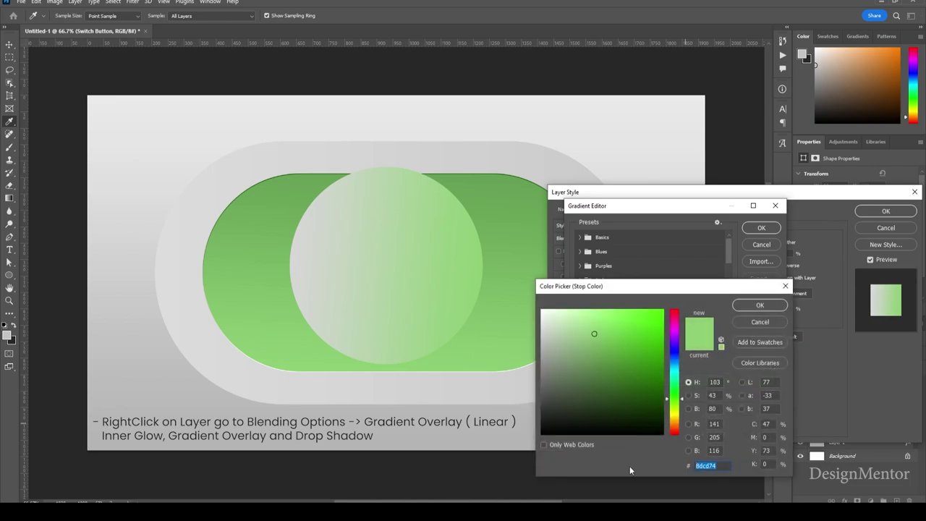
pyautogui.write('0f4f4f')
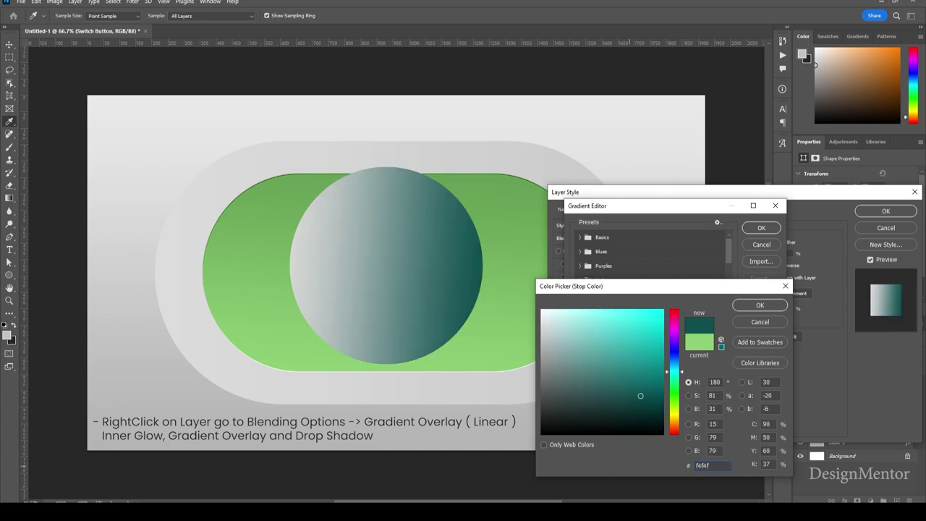
pyautogui.write('4')
pyautogui.press('Return')
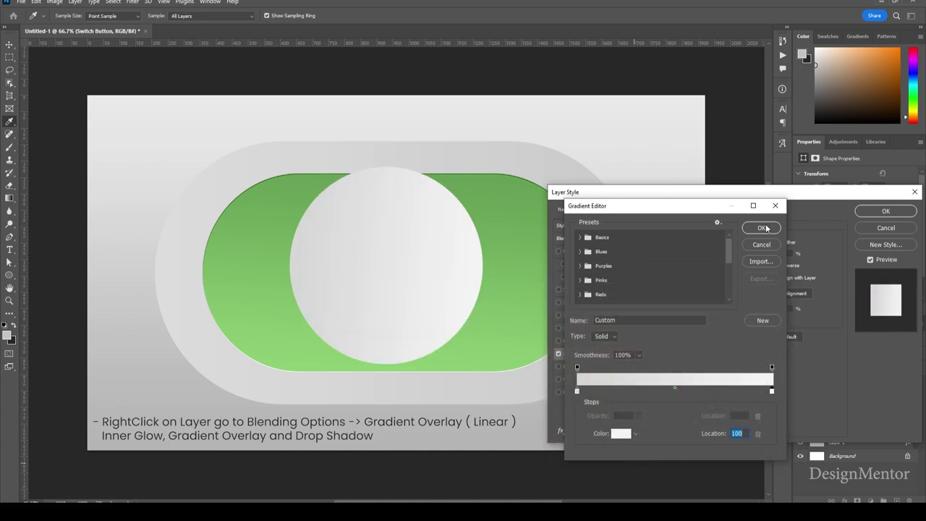
pyautogui.click(764, 228)
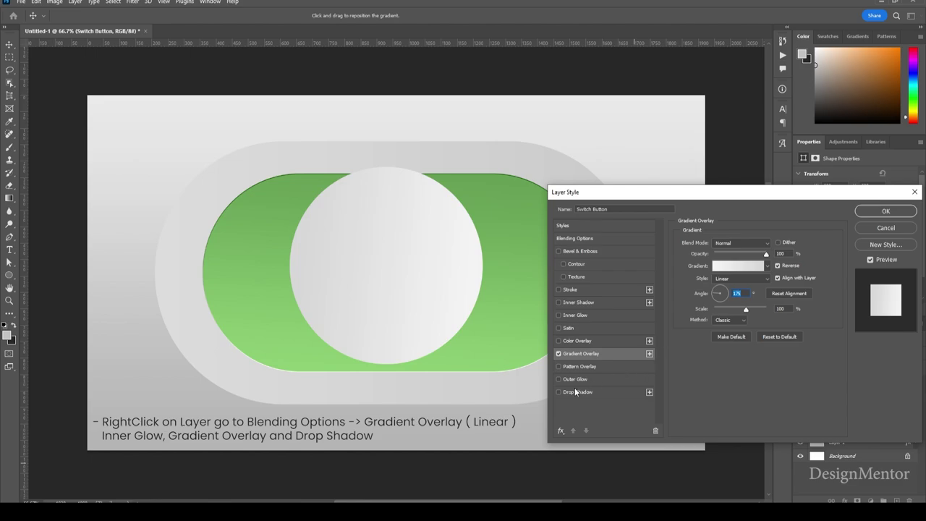
pyautogui.moveTo(669, 195); pyautogui.dragTo(726, 199)
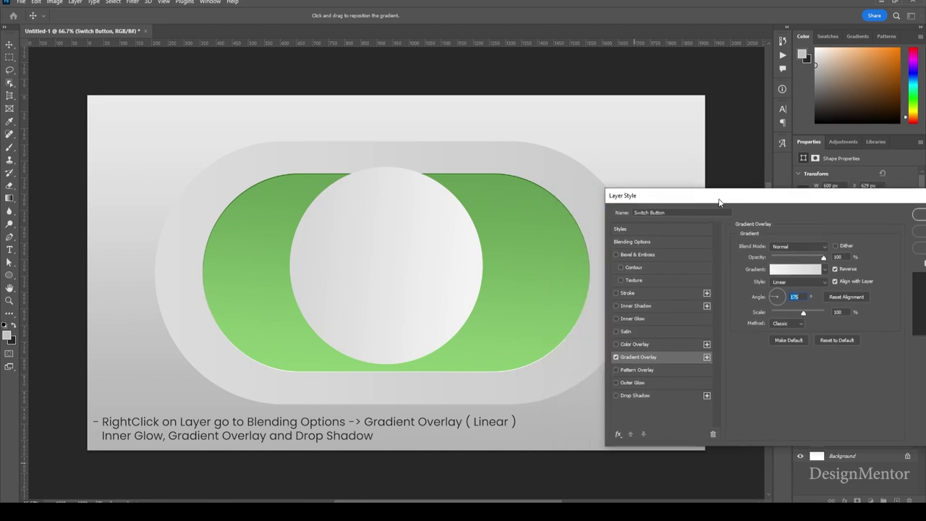
pyautogui.click(616, 395)
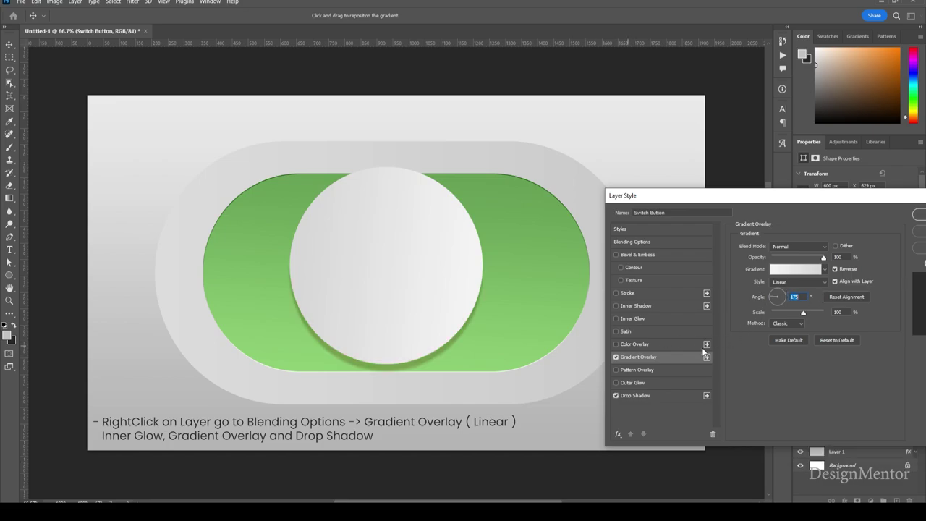
# Make the knob's drop shadow dark green 4a8c36 at 12 px distance and apply the effects.
pyautogui.click(651, 395)
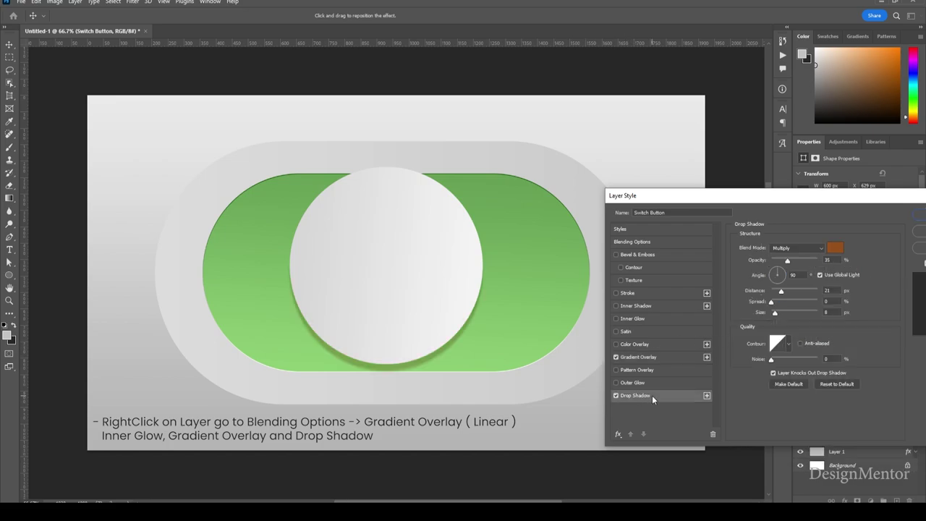
pyautogui.click(832, 249)
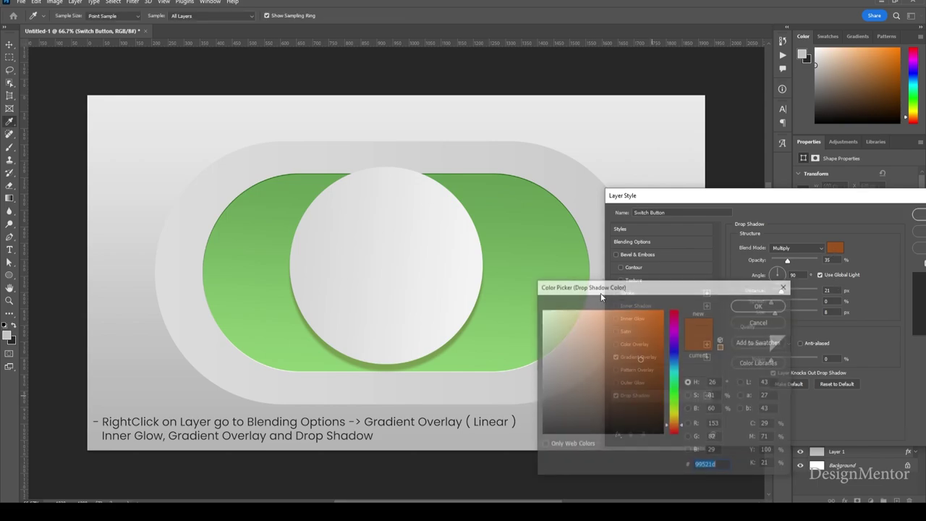
pyautogui.click(296, 178)
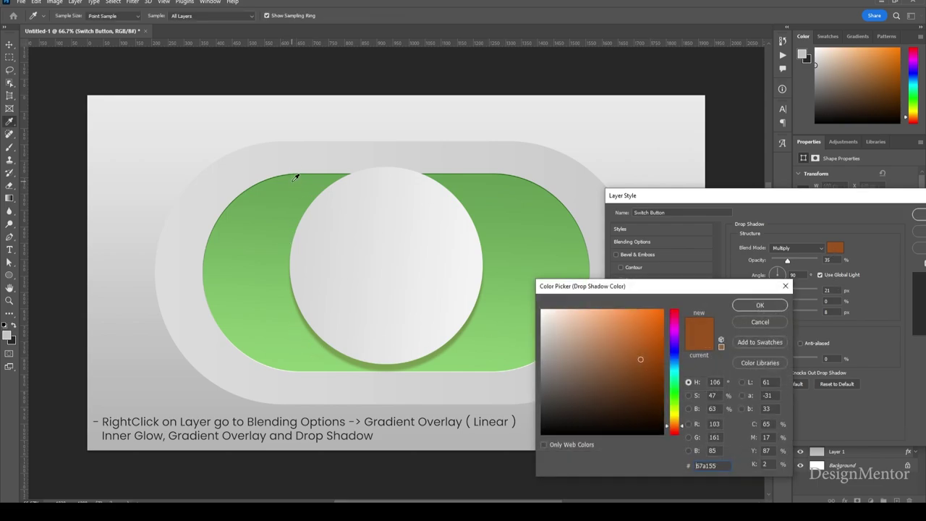
pyautogui.click(616, 365)
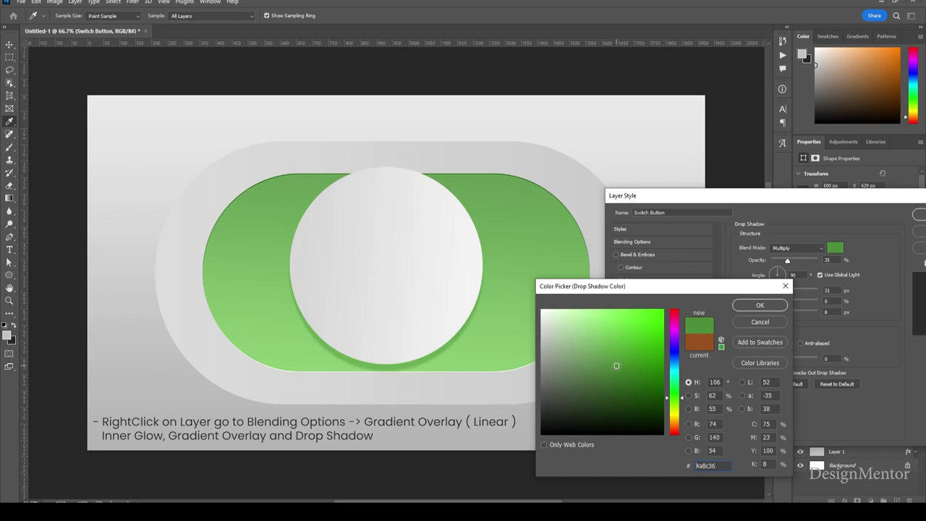
pyautogui.click(765, 308)
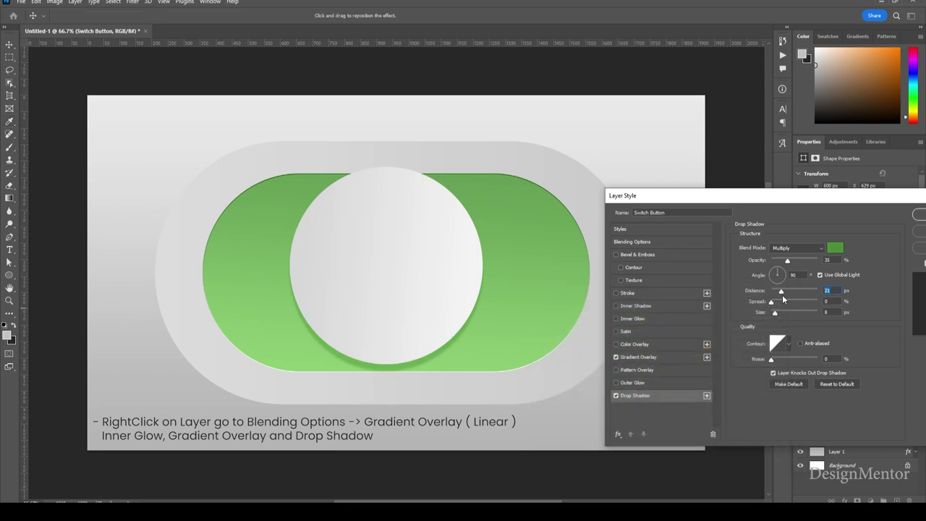
pyautogui.write('12')
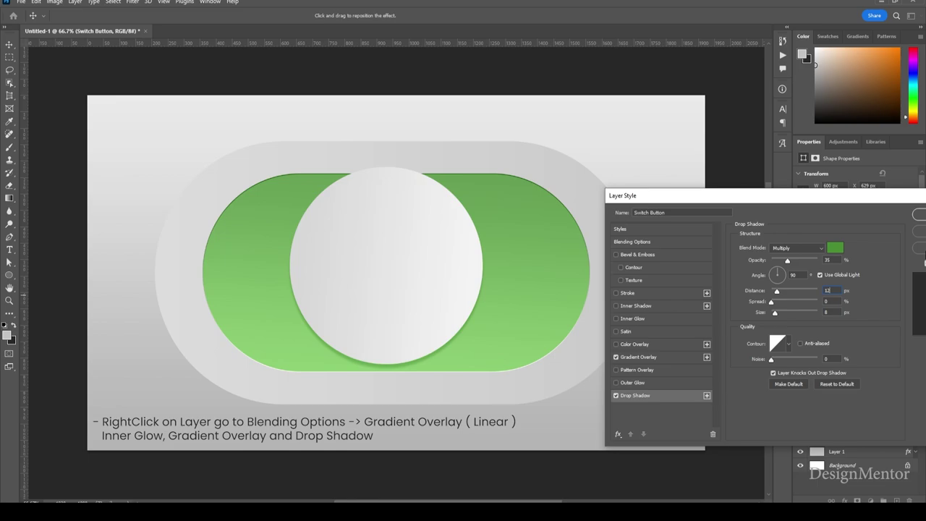
pyautogui.click(918, 214)
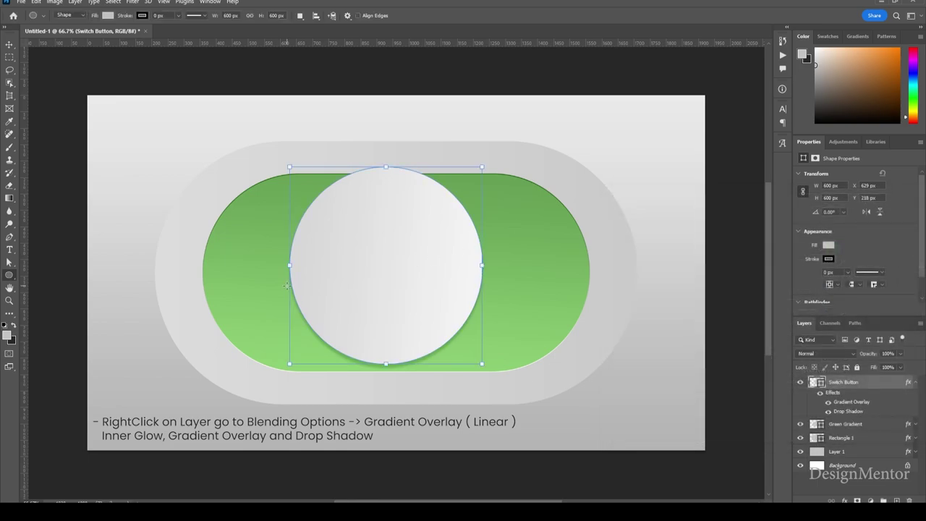
# Move the knob to the green pill's right end, at X 960, Y 240.
pyautogui.press('v')
pyautogui.moveTo(393, 261); pyautogui.dragTo(494, 266)
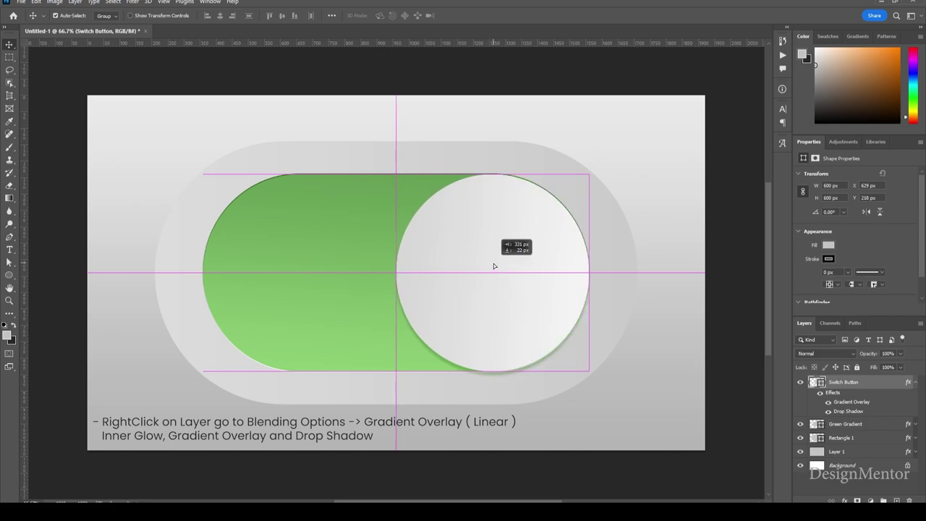
pyautogui.moveTo(489, 268); pyautogui.dragTo(497, 271)
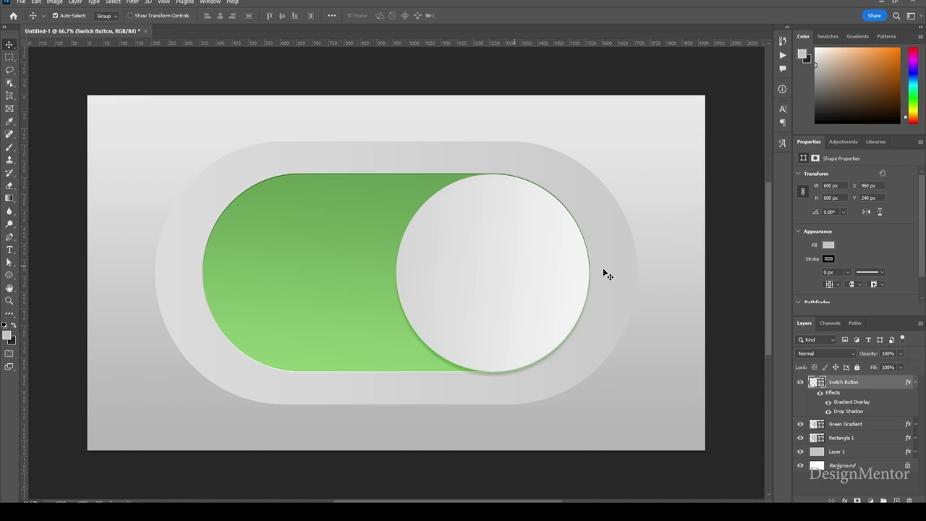
pyautogui.click(915, 382)
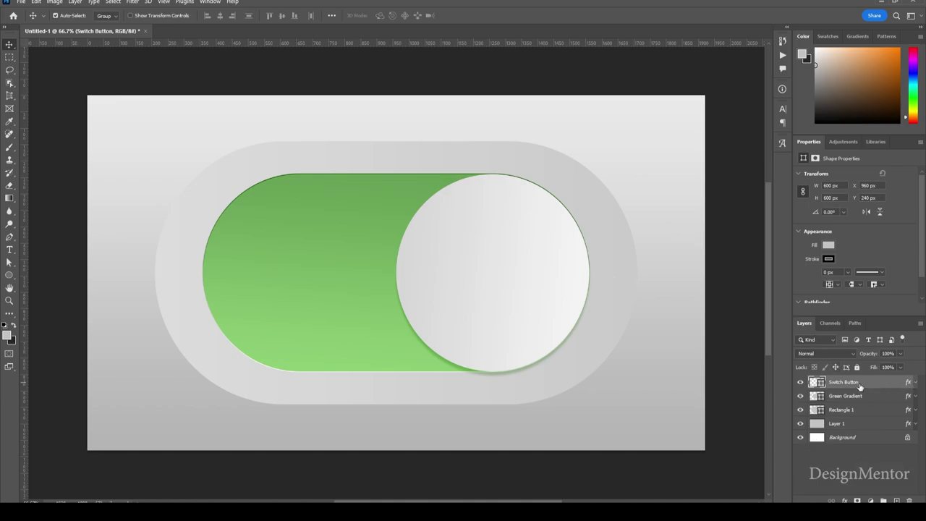
# Add a white Screen Inner Glow at 35% opacity to the knob, with a larger size.
pyautogui.rightClick(859, 383)
pyautogui.click(803, 121)
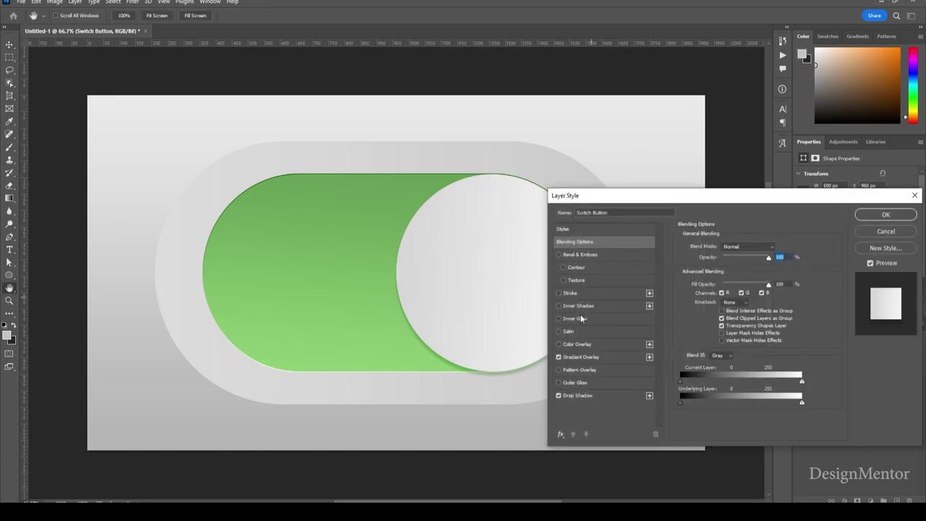
pyautogui.click(581, 318)
pyautogui.moveTo(625, 205); pyautogui.dragTo(664, 204)
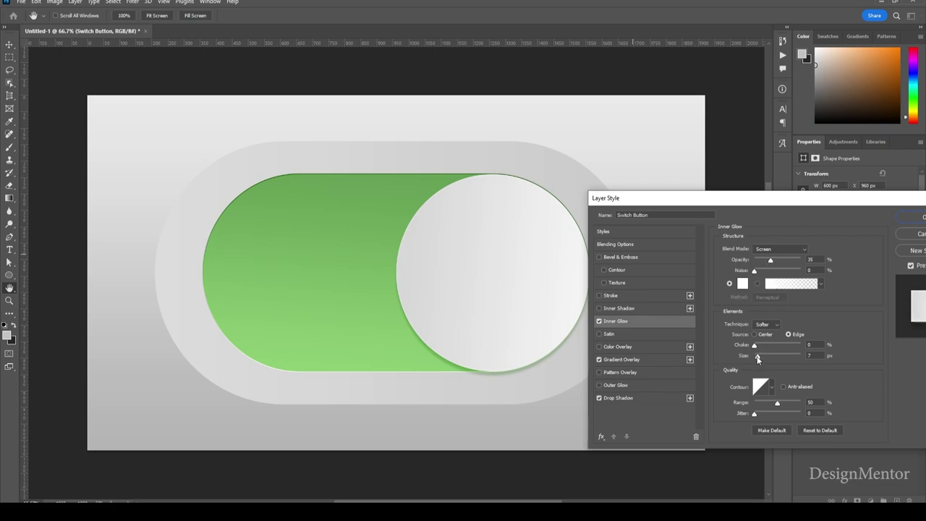
pyautogui.moveTo(757, 356); pyautogui.dragTo(769, 360)
pyautogui.click(908, 217)
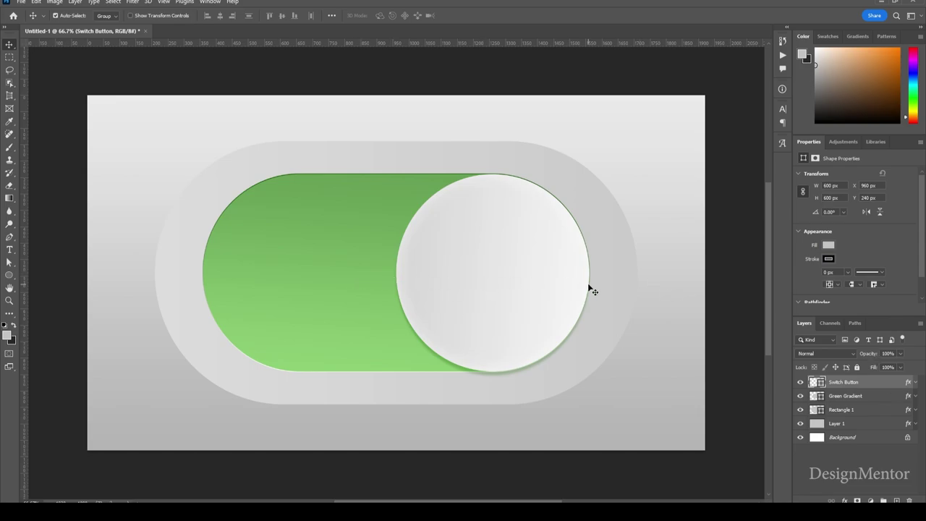
# Nudge the knob with the arrow keys to X 958 px, Y 239 px.
pyautogui.press('Left')
pyautogui.press('Left')
pyautogui.press('Left')
pyautogui.press('Left')
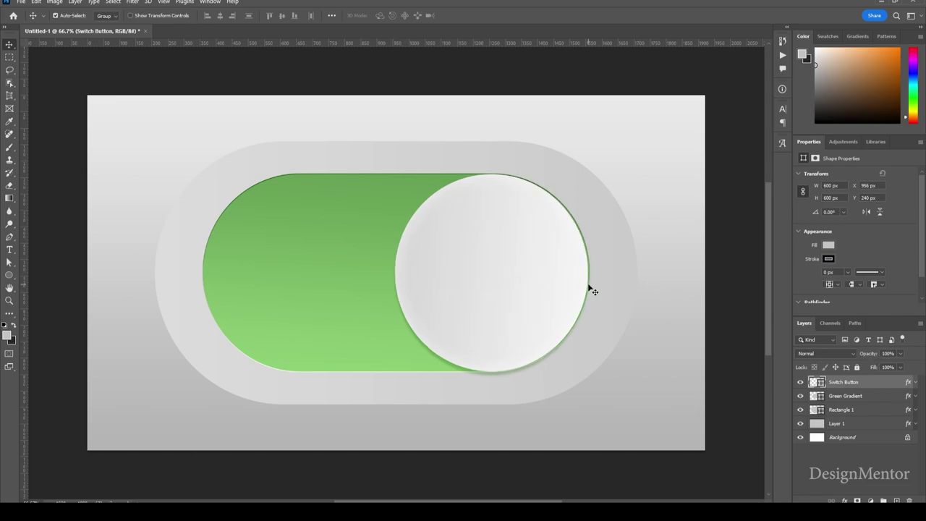
pyautogui.press('Left')
pyautogui.press('Up')
pyautogui.press('Right')
pyautogui.press('Right')
pyautogui.press('Right')
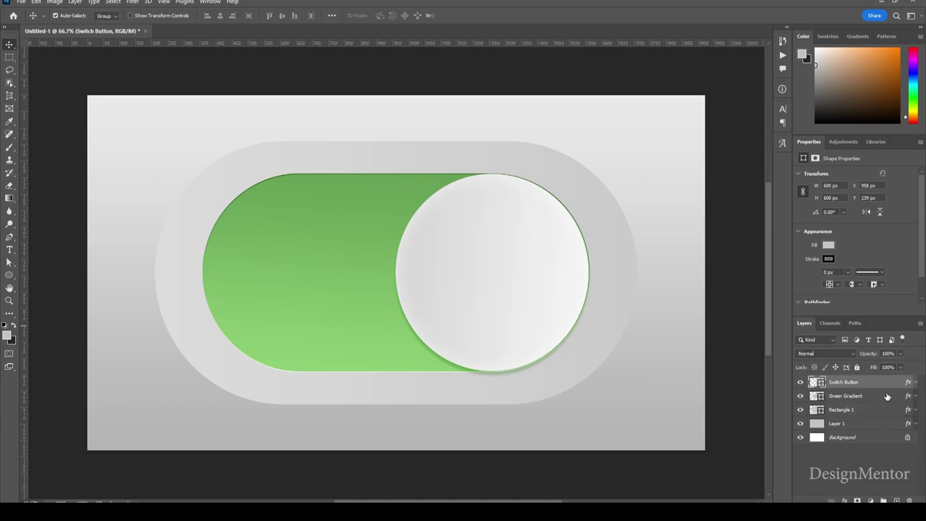
pyautogui.press('Left')
pyautogui.press('Left')
pyautogui.press('Left')
pyautogui.press('Left')
pyautogui.press('Left')
pyautogui.press('Left')
pyautogui.press('Right')
pyautogui.press('Right')
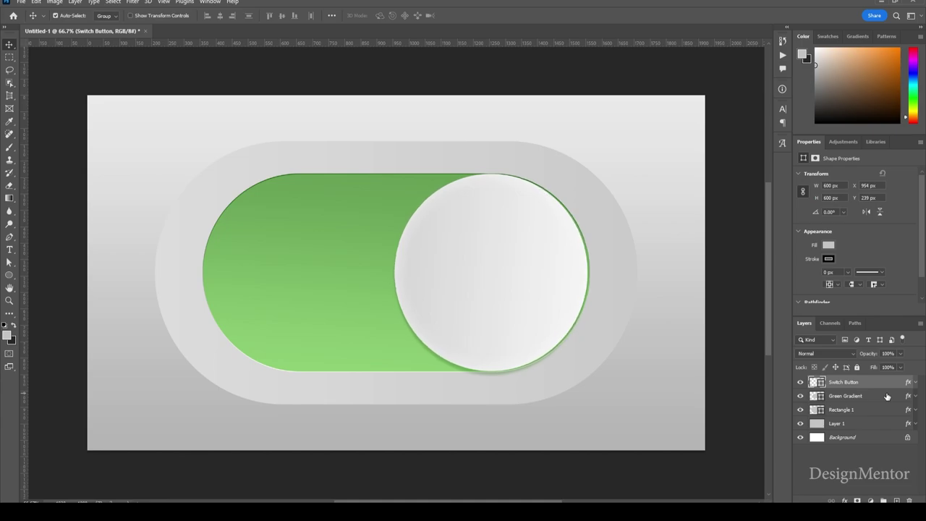
pyautogui.press('Right')
pyautogui.press('Right')
pyautogui.press('Right')
pyautogui.press('Right')
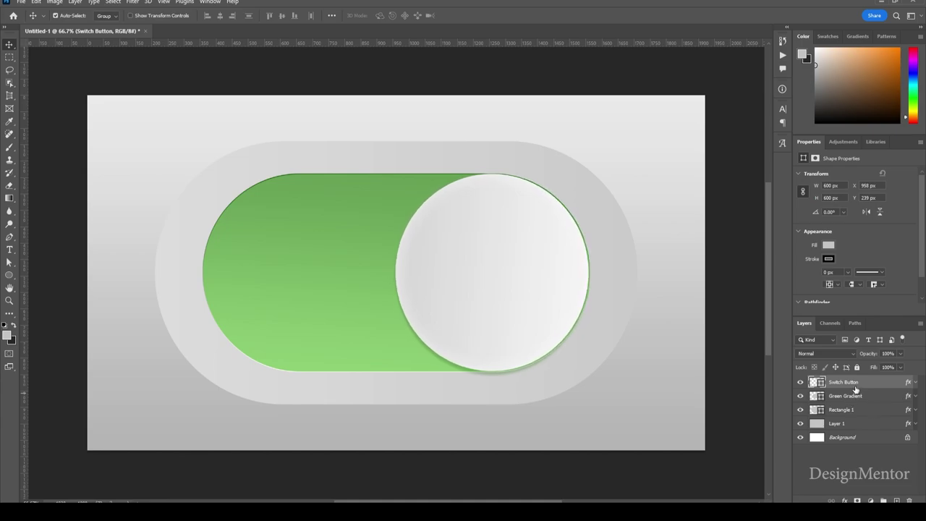
# Widen the knob's Drop Shadow spread and turn its angle to 90°, straight down.
pyautogui.rightClick(856, 383)
pyautogui.click(799, 121)
pyautogui.click(592, 398)
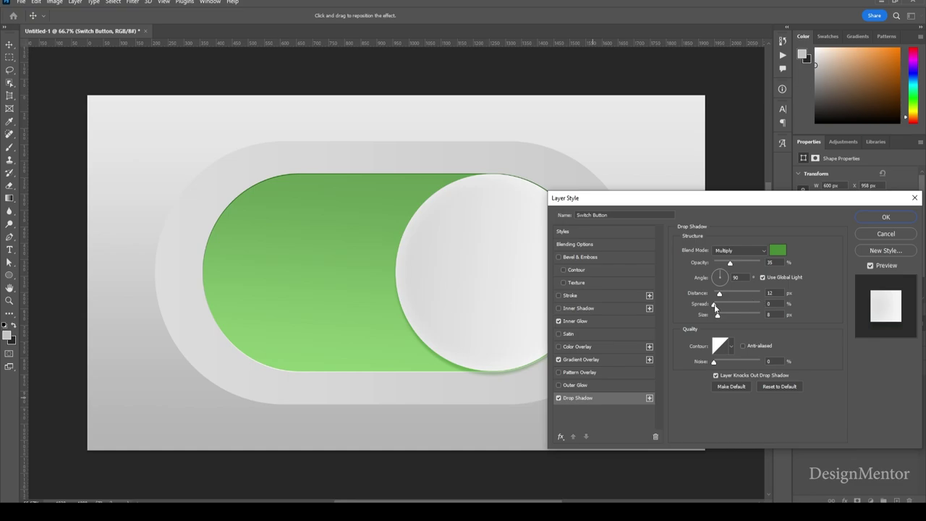
pyautogui.moveTo(714, 304); pyautogui.dragTo(721, 309)
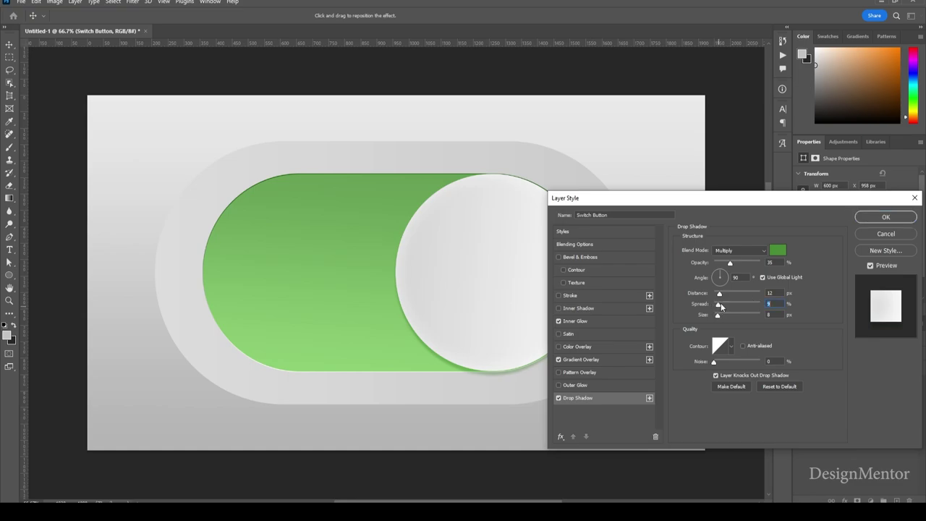
pyautogui.moveTo(725, 274); pyautogui.dragTo(727, 272)
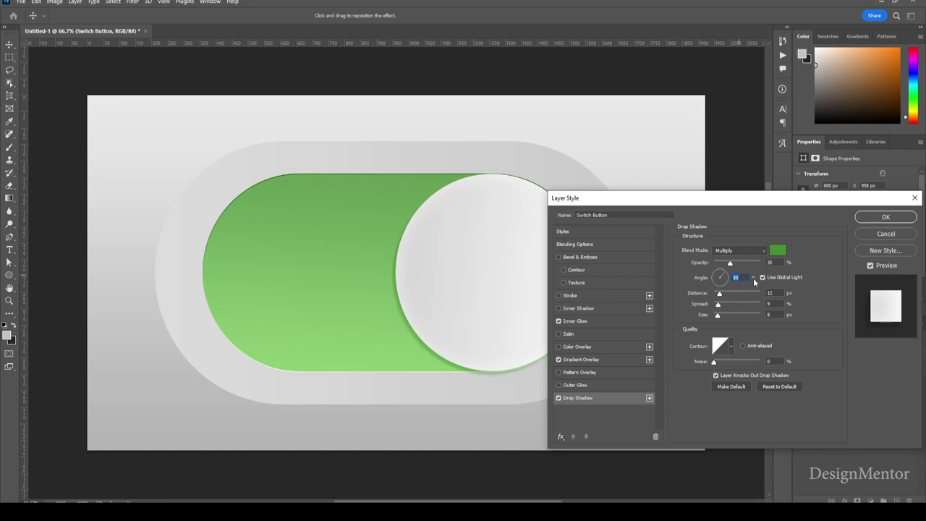
pyautogui.write('120')
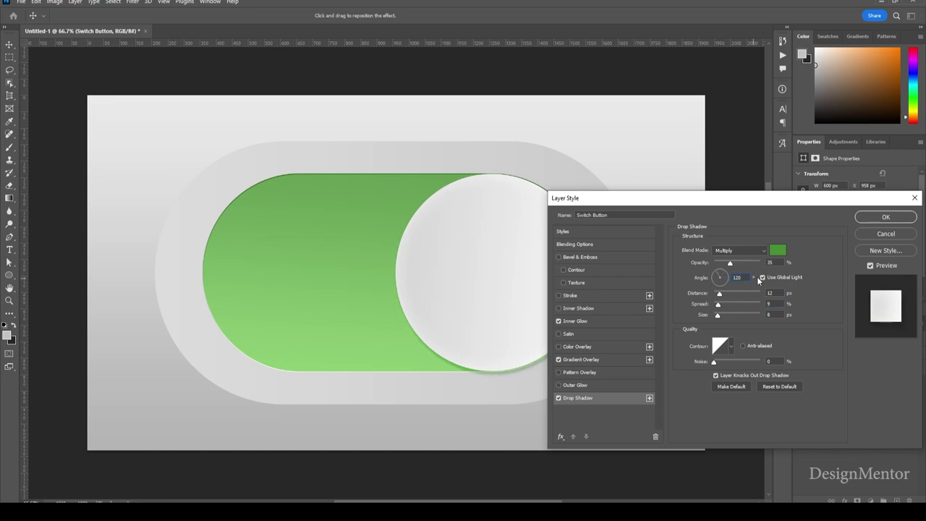
pyautogui.press('Return')
pyautogui.write('-120')
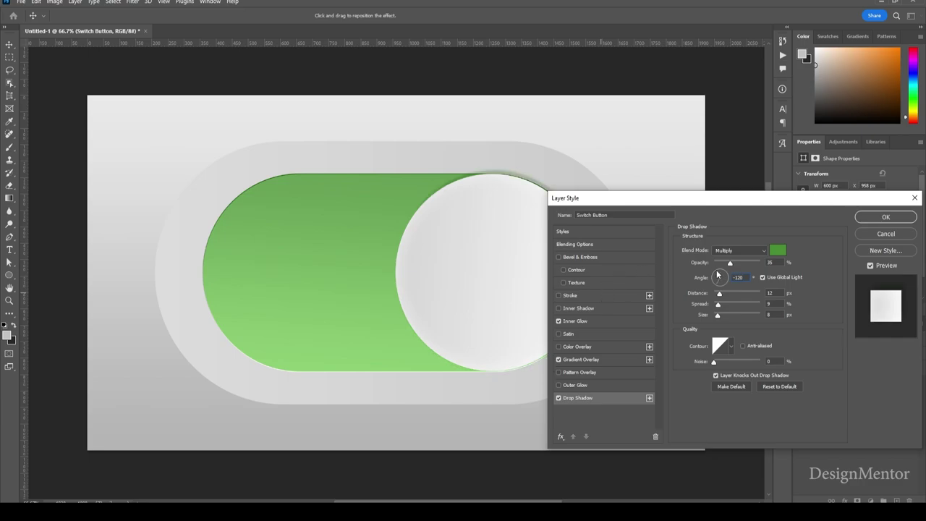
pyautogui.press('Return')
pyautogui.click(724, 274)
pyautogui.moveTo(731, 203); pyautogui.dragTo(803, 203)
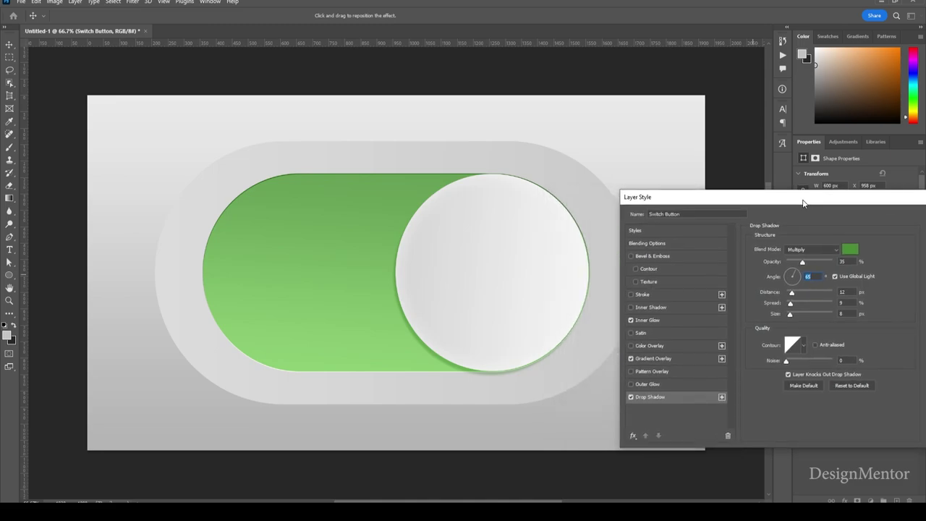
pyautogui.click(794, 272)
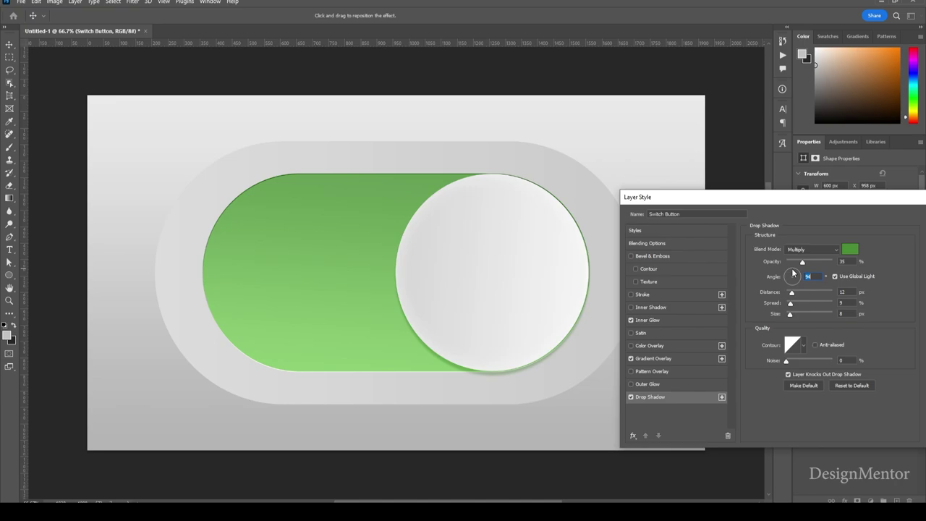
# Set the shadow spread to 9% and distance to 16 px, then apply.
pyautogui.write('9')
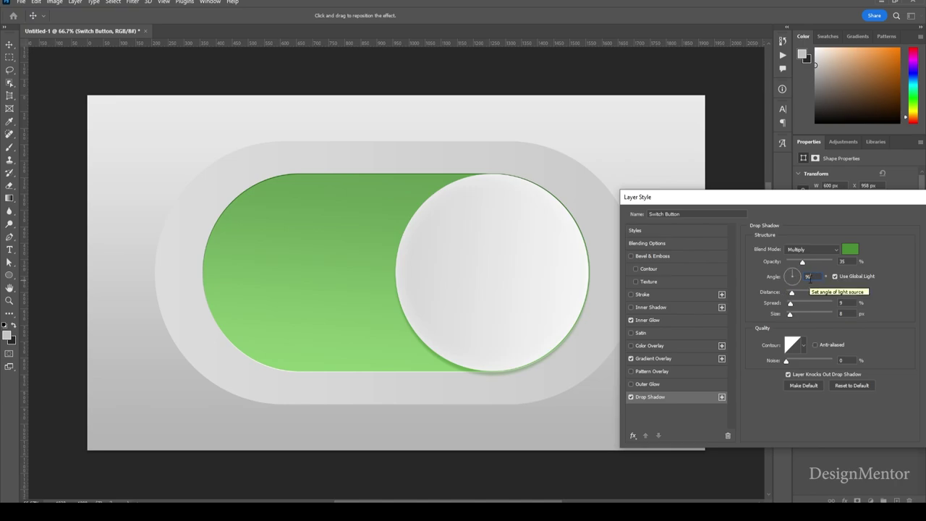
pyautogui.doubleClick(843, 292)
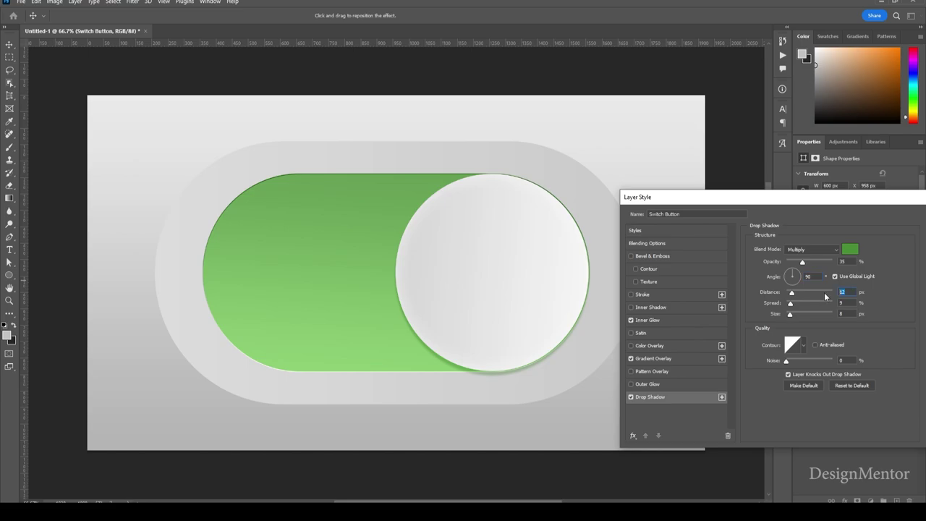
pyautogui.write('20')
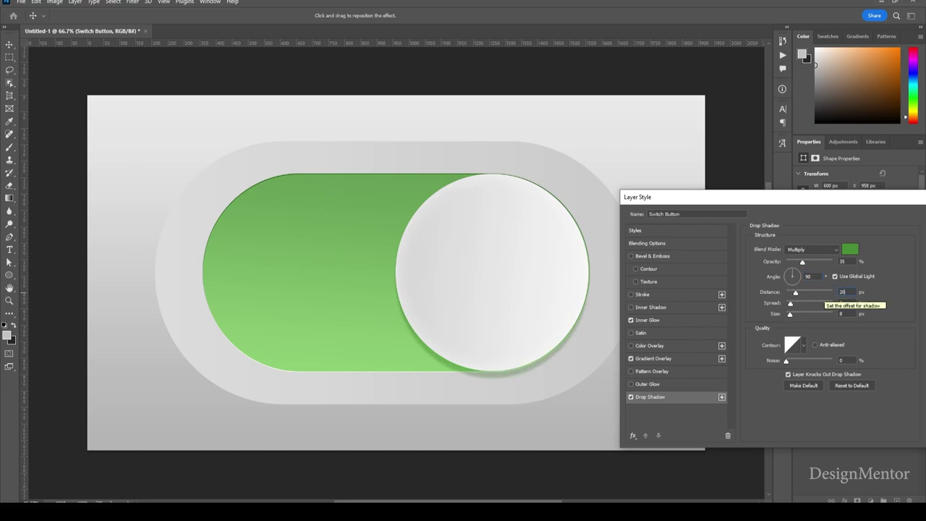
pyautogui.doubleClick(842, 292)
pyautogui.write('15')
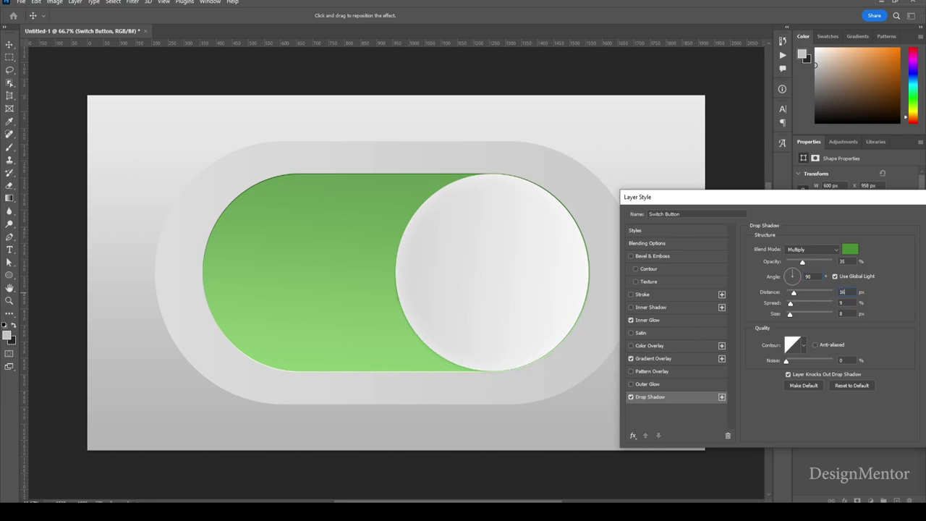
pyautogui.write('6')
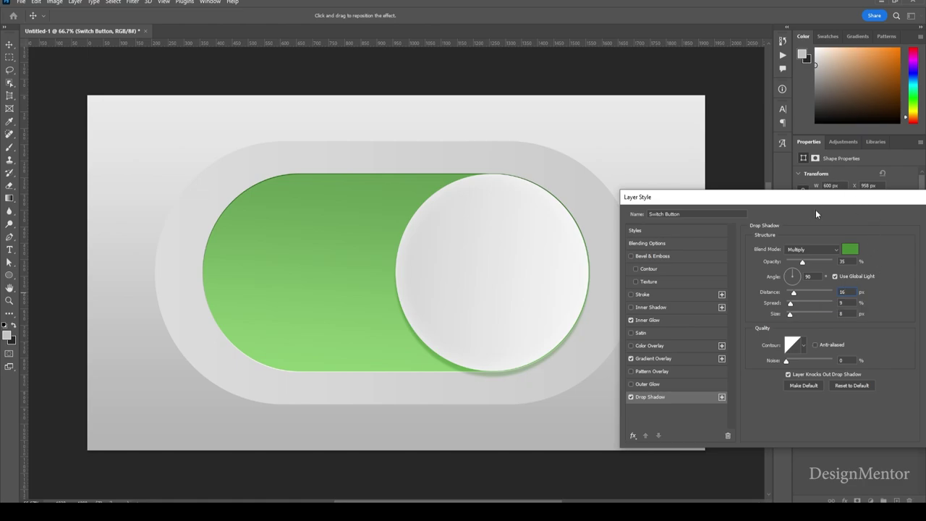
pyautogui.moveTo(821, 200); pyautogui.dragTo(659, 201)
pyautogui.click(794, 217)
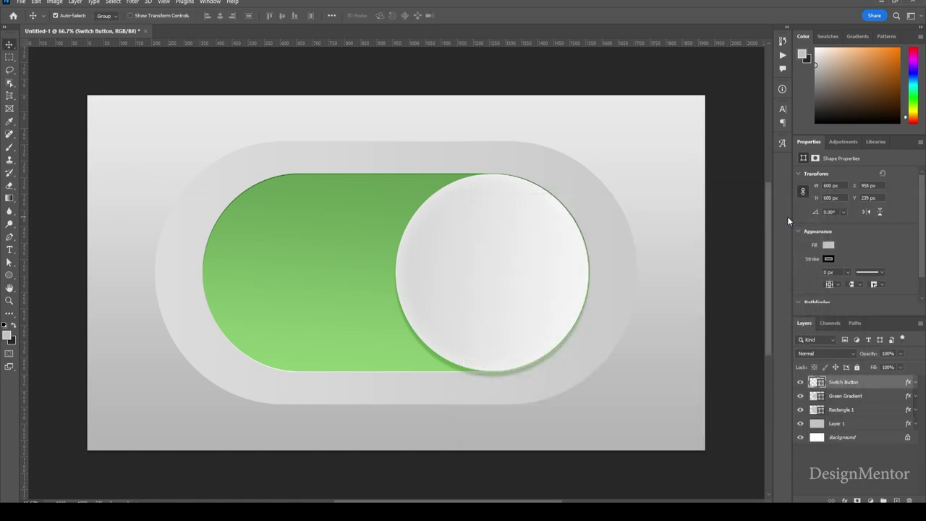
# Set the Green Gradient pill's stroke gradient angle to 60° and apply it.
pyautogui.rightClick(860, 395)
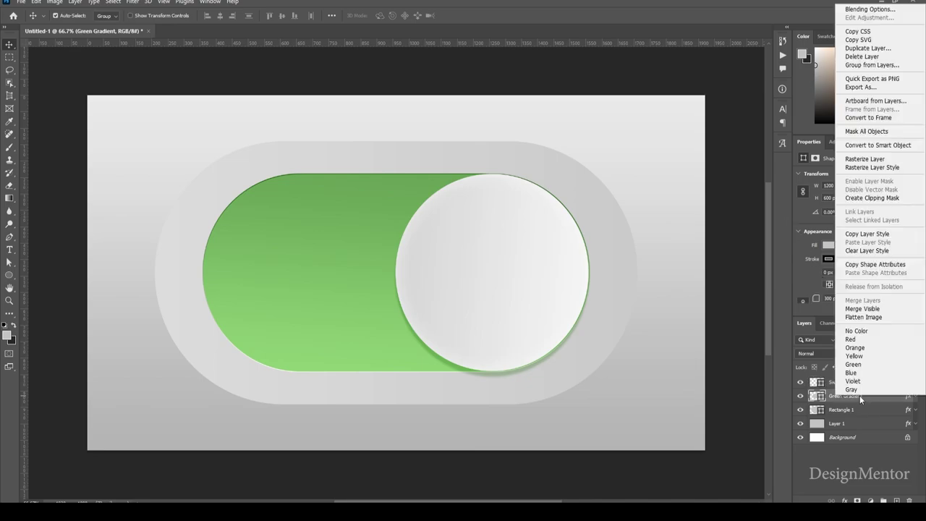
pyautogui.press('Escape')
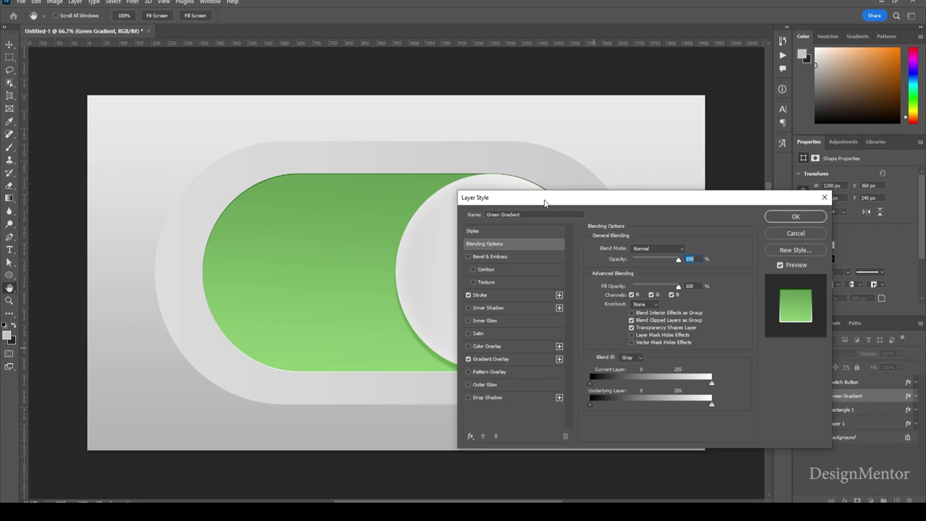
pyautogui.moveTo(545, 202); pyautogui.dragTo(683, 208)
pyautogui.click(634, 300)
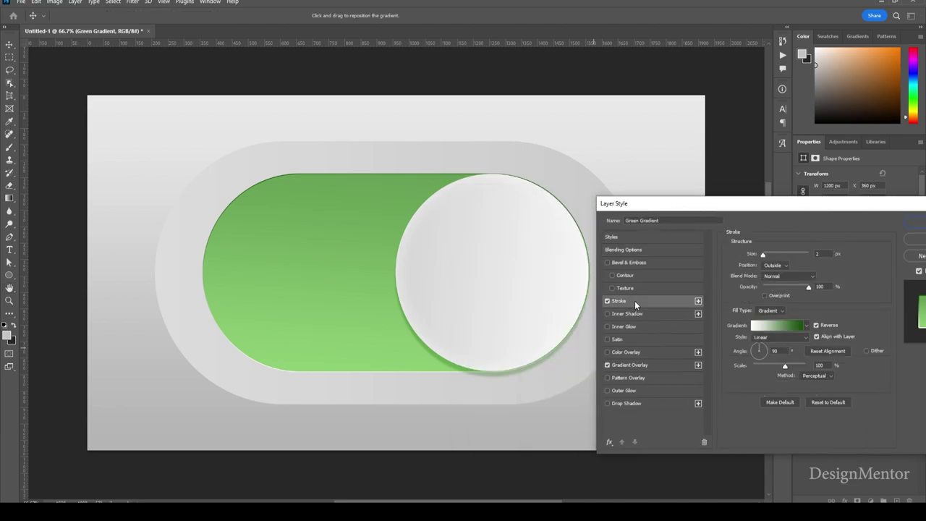
pyautogui.moveTo(765, 348); pyautogui.dragTo(764, 350)
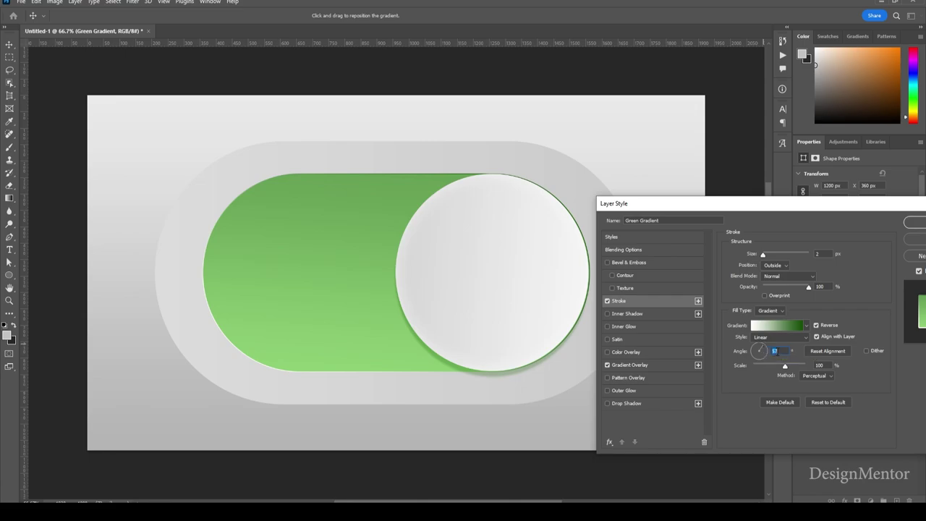
pyautogui.write('60')
pyautogui.click(916, 223)
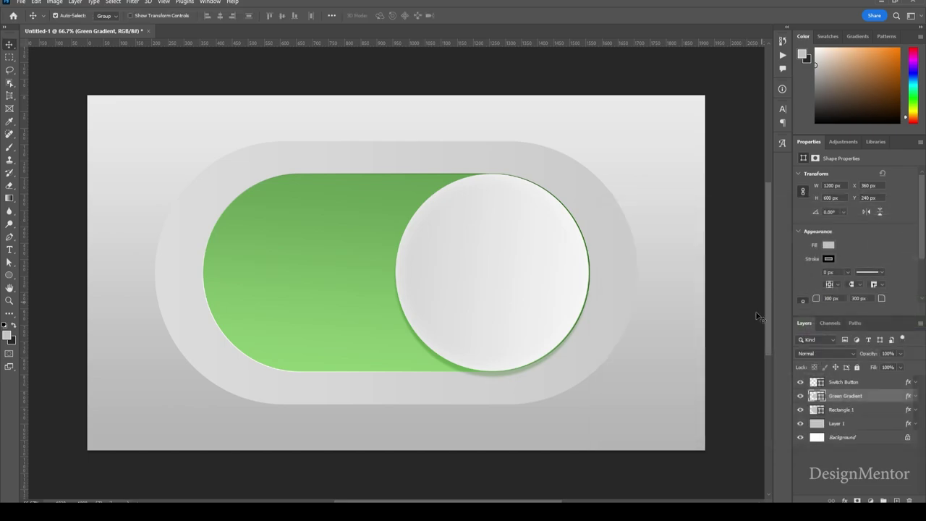
pyautogui.click(735, 340)
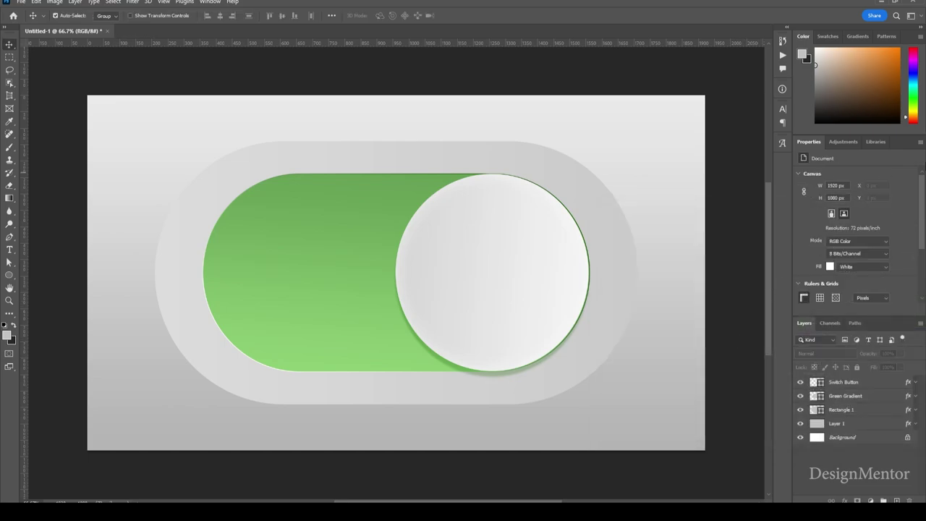